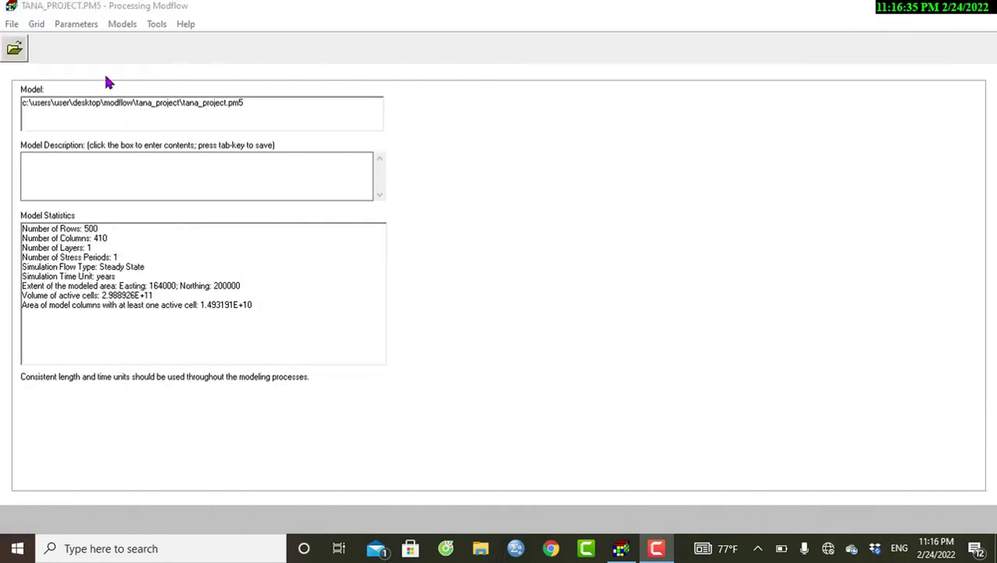
Open the tana_project.pm5 model from the Tana_Project folder
{"action": "left_click", "coordinate": [13, 24]}
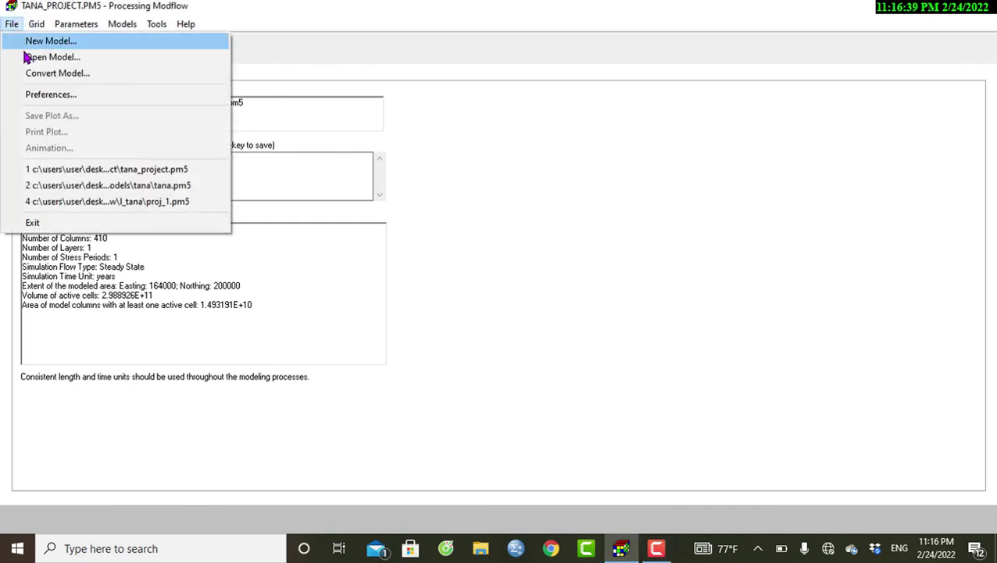
{"action": "left_click", "coordinate": [26, 59]}
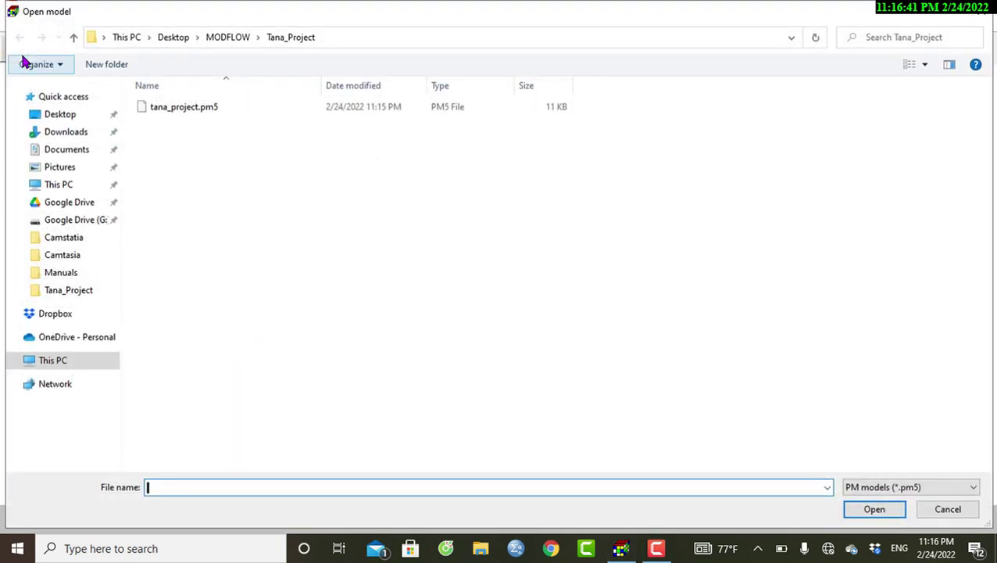
{"action": "left_click", "coordinate": [161, 111]}
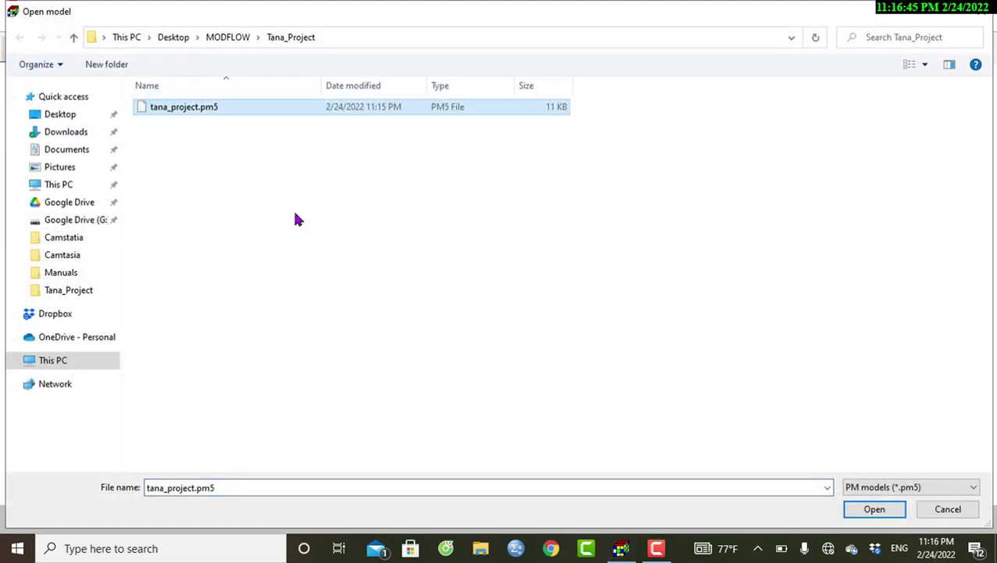
{"action": "left_click", "coordinate": [859, 509]}
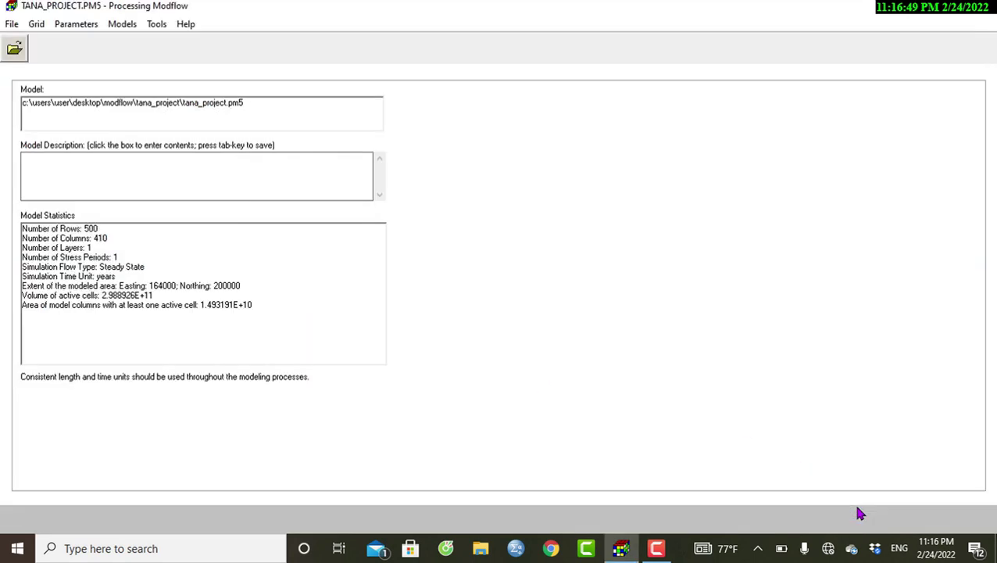
Open the General Head Boundary flow package of the MODFLOW flow simulation for editing
{"action": "left_click", "coordinate": [123, 26]}
{"action": "mouse_move", "coordinate": [134, 43]}
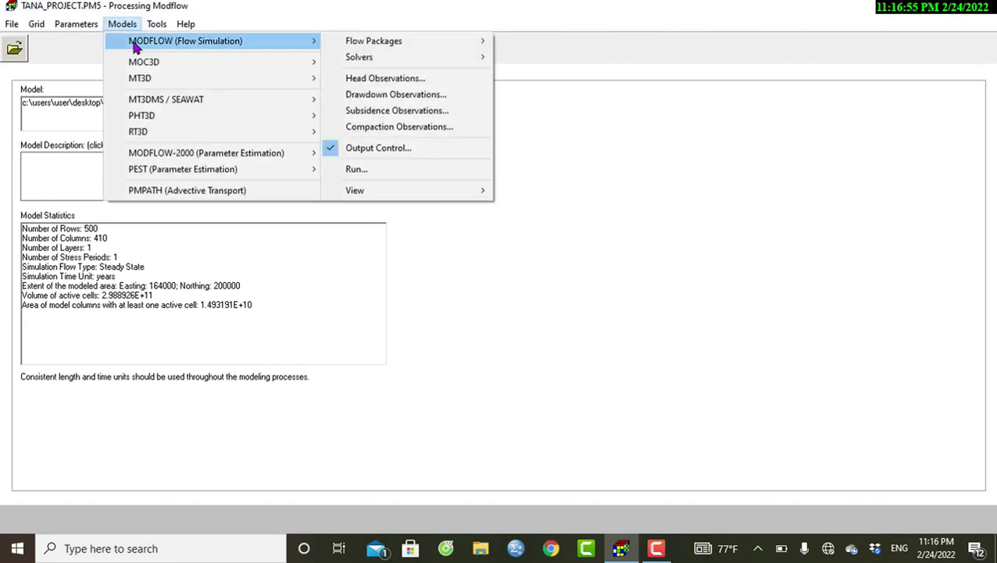
{"action": "mouse_move", "coordinate": [373, 46]}
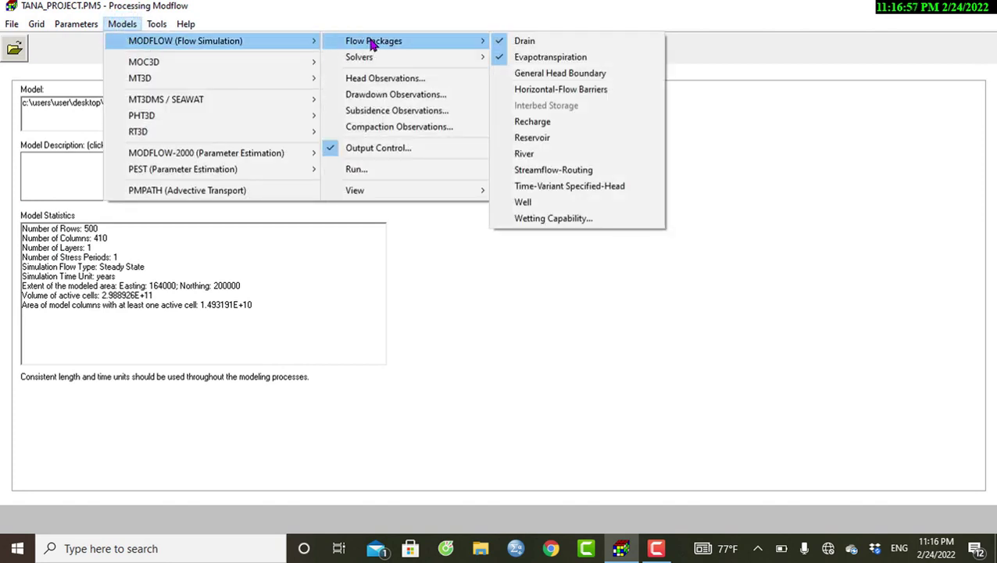
{"action": "left_click", "coordinate": [507, 74]}
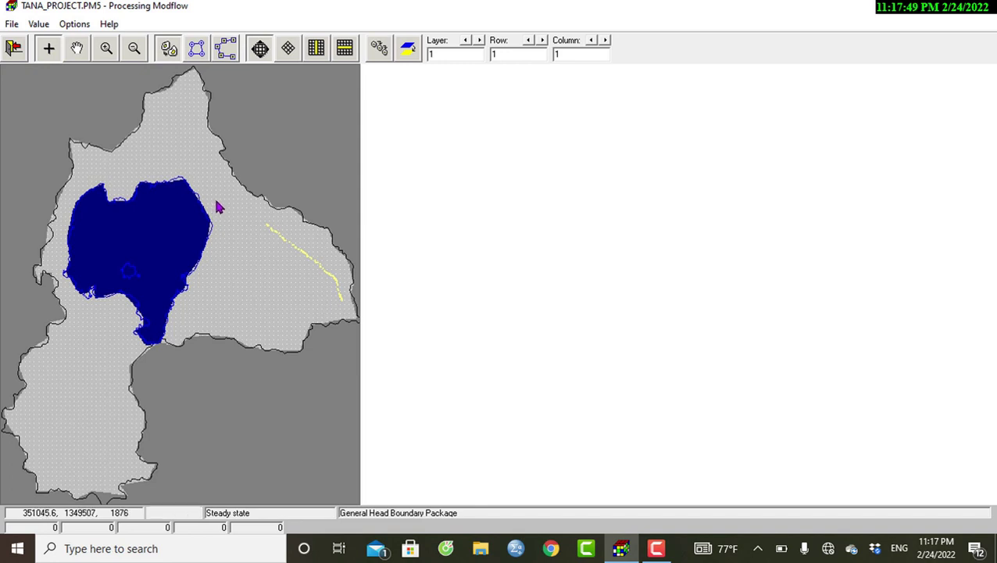
Examine the GHB hydraulic conductance and external source head entries for a single cell, leaving them unedited
{"action": "left_click", "coordinate": [217, 203]}
{"action": "left_click", "coordinate": [616, 184]}
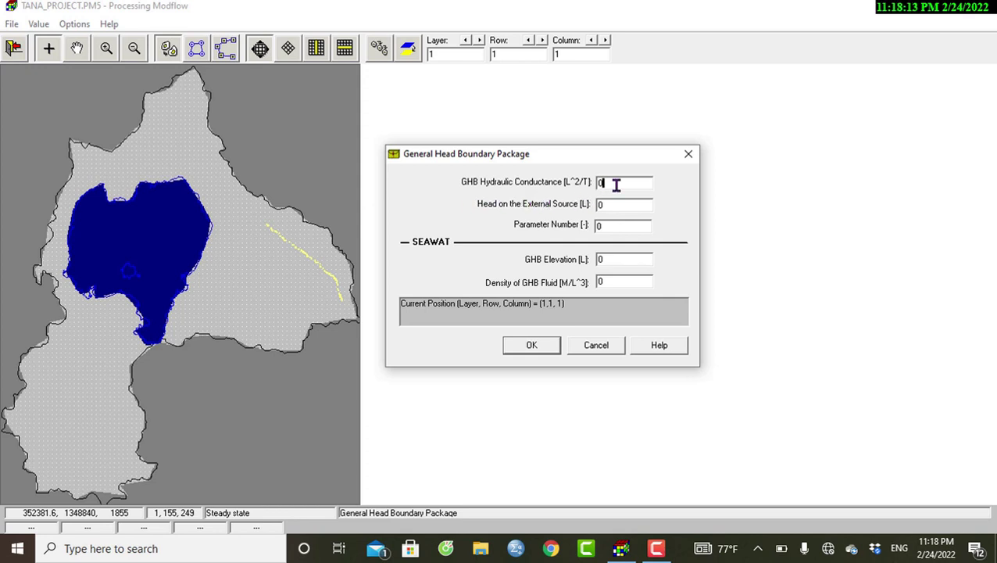
{"action": "double_click", "coordinate": [614, 203]}
{"action": "left_click", "coordinate": [630, 183]}
{"action": "double_click", "coordinate": [612, 181]}
{"action": "double_click", "coordinate": [612, 182]}
{"action": "left_click", "coordinate": [628, 204]}
{"action": "double_click", "coordinate": [618, 205]}
{"action": "left_click", "coordinate": [618, 186]}
{"action": "double_click", "coordinate": [618, 185]}
{"action": "double_click", "coordinate": [614, 207]}
{"action": "left_click", "coordinate": [688, 154]}
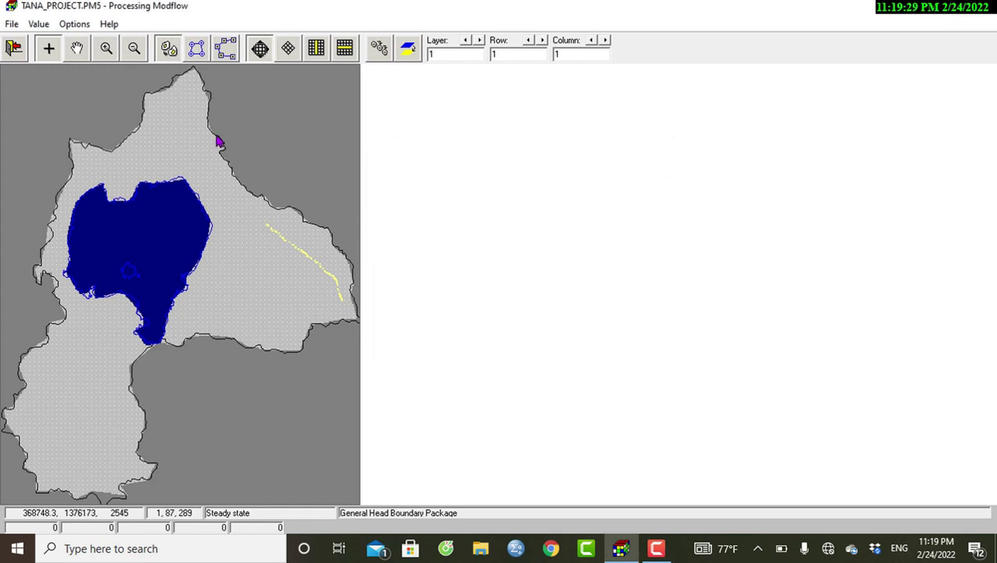
Load the l_tanatop matrix file into the Head on the External Source parameter, replacing its existing values
{"action": "left_click", "coordinate": [38, 23]}
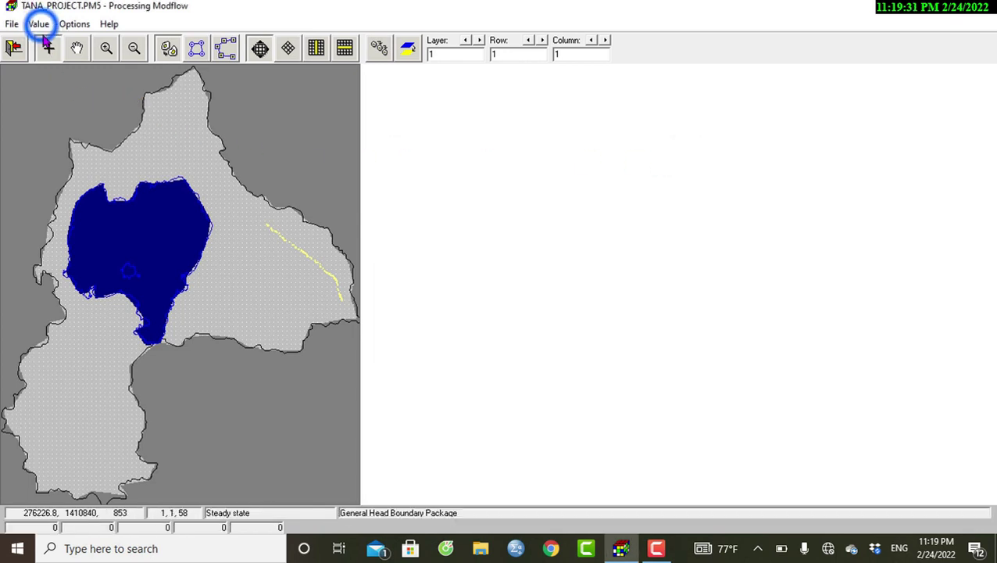
{"action": "left_click", "coordinate": [47, 39]}
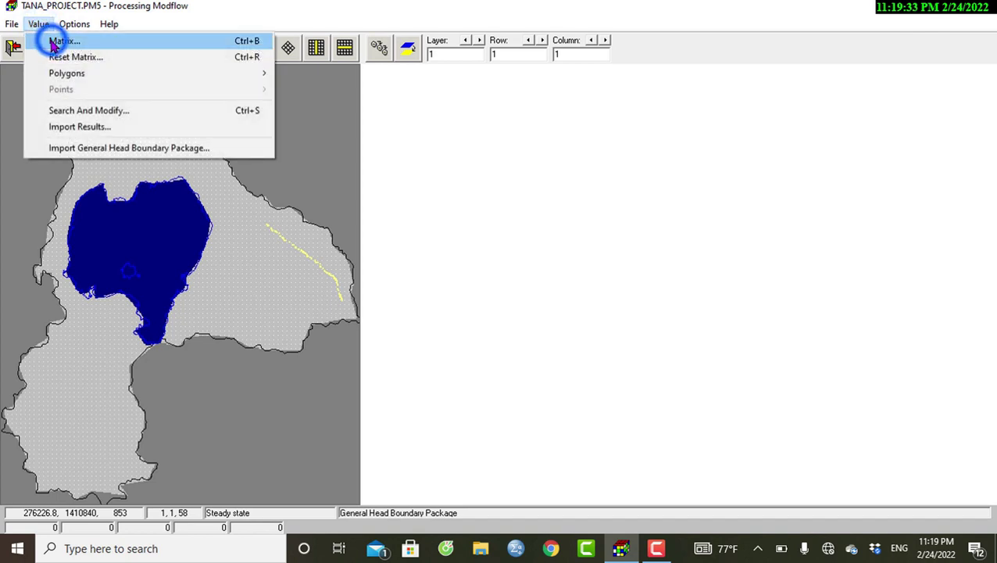
{"action": "left_click", "coordinate": [349, 148]}
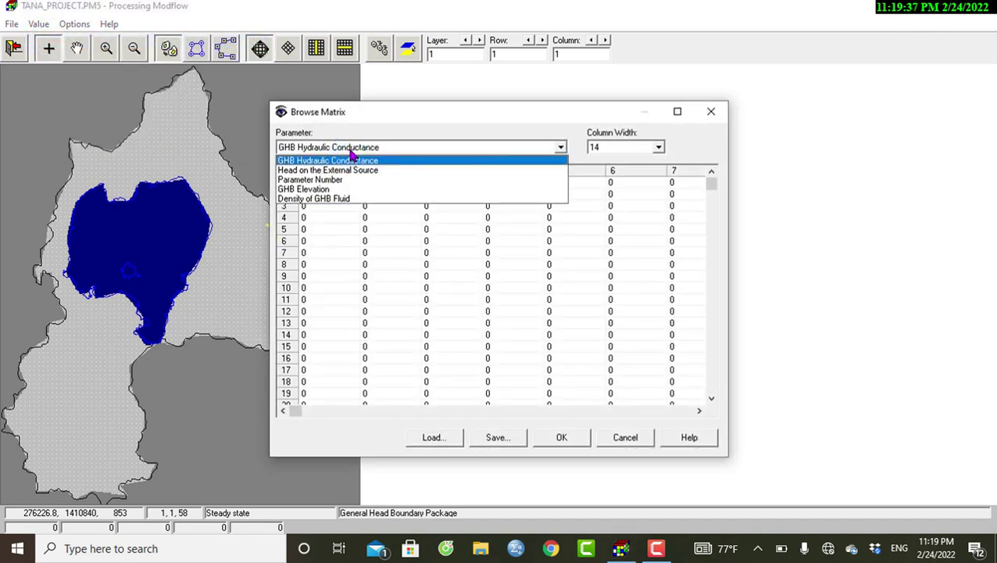
{"action": "left_click", "coordinate": [351, 170]}
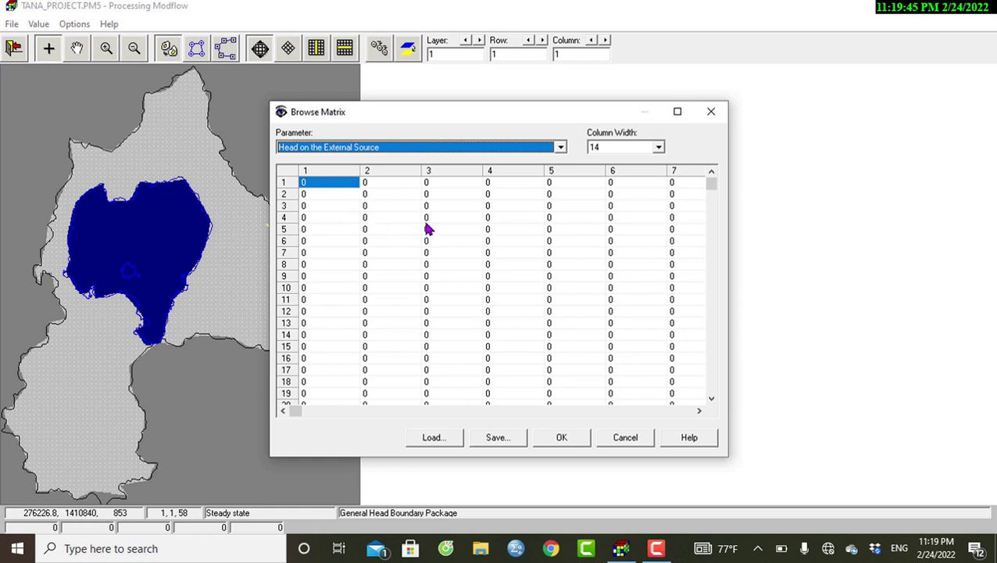
{"action": "left_click", "coordinate": [434, 437]}
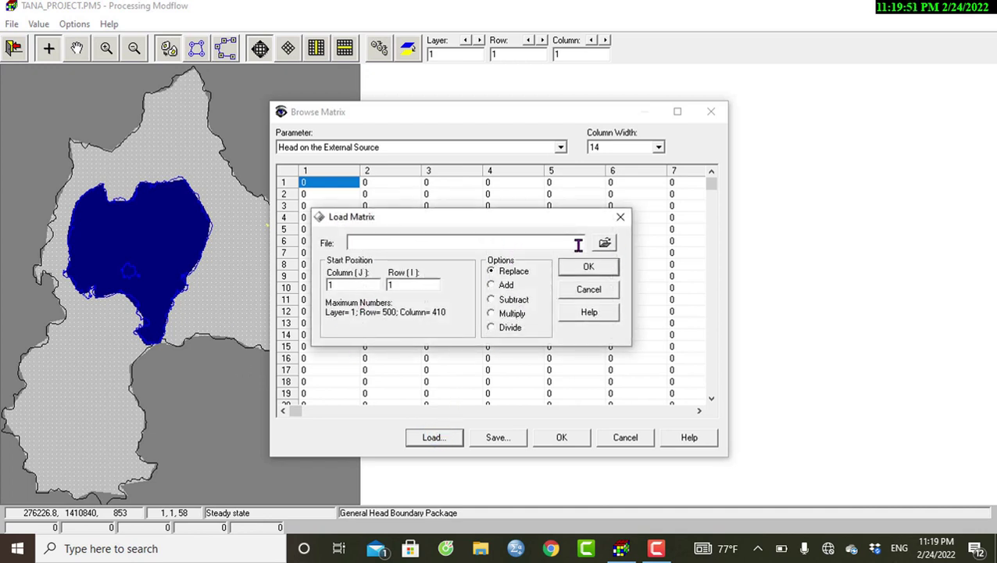
{"action": "left_click", "coordinate": [605, 244]}
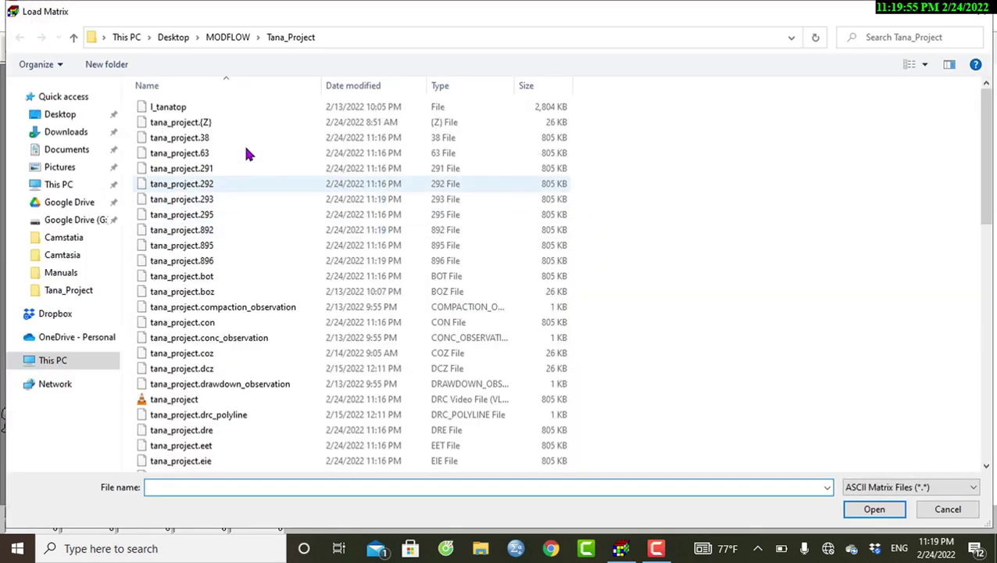
{"action": "left_click", "coordinate": [192, 107]}
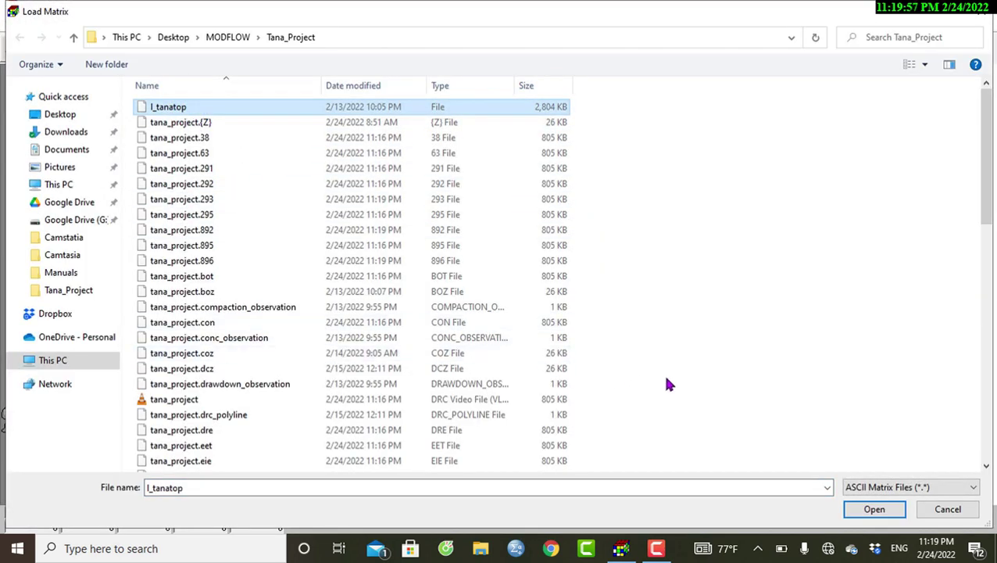
{"action": "left_click", "coordinate": [852, 508]}
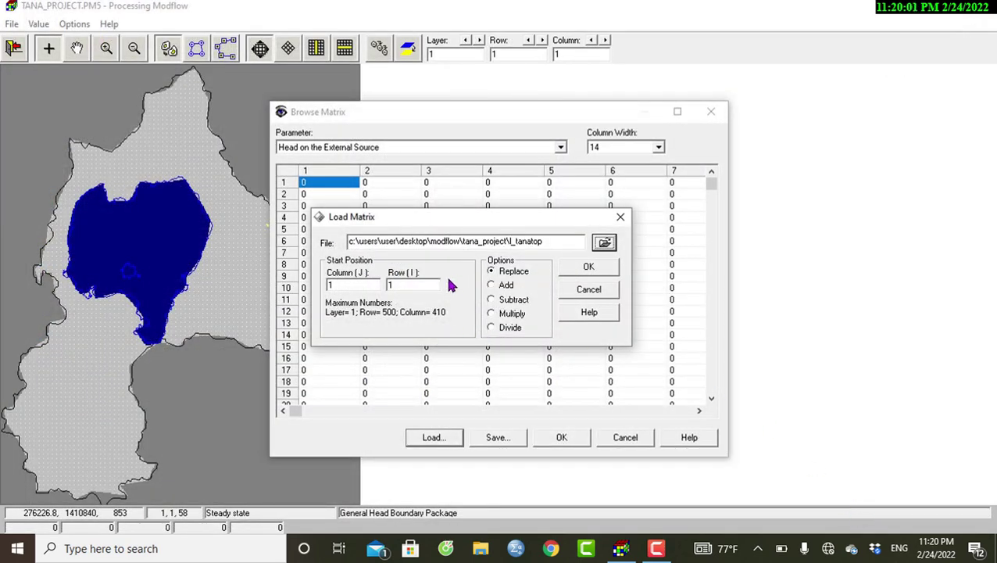
{"action": "left_click", "coordinate": [595, 266]}
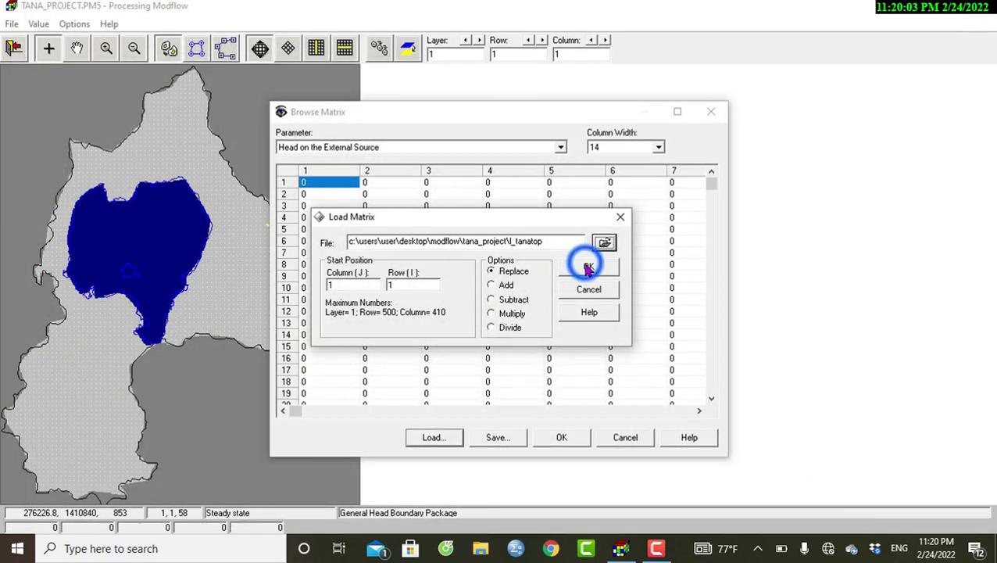
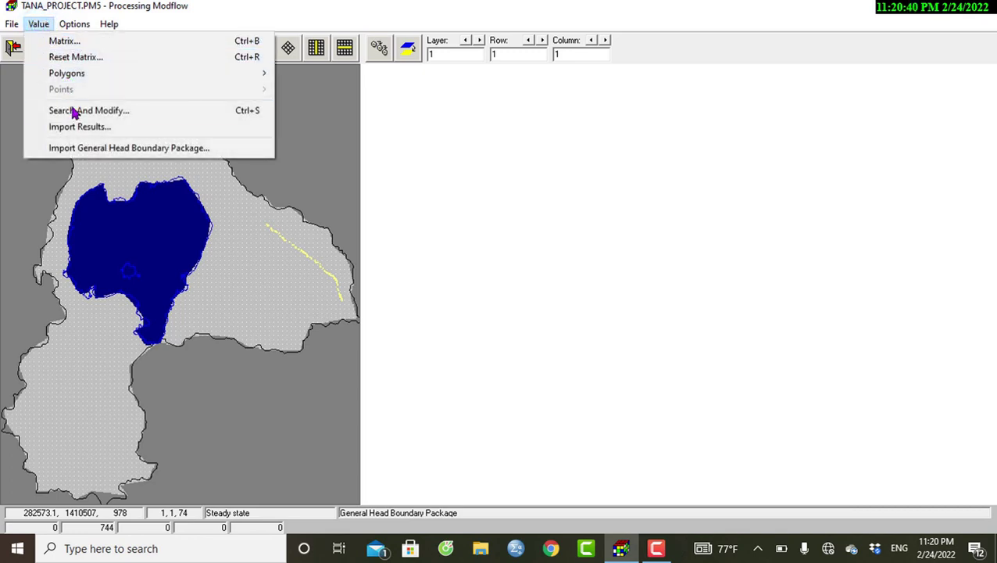
Open Search And Modify for the Head on the External Source parameter
{"action": "left_click", "coordinate": [75, 111]}
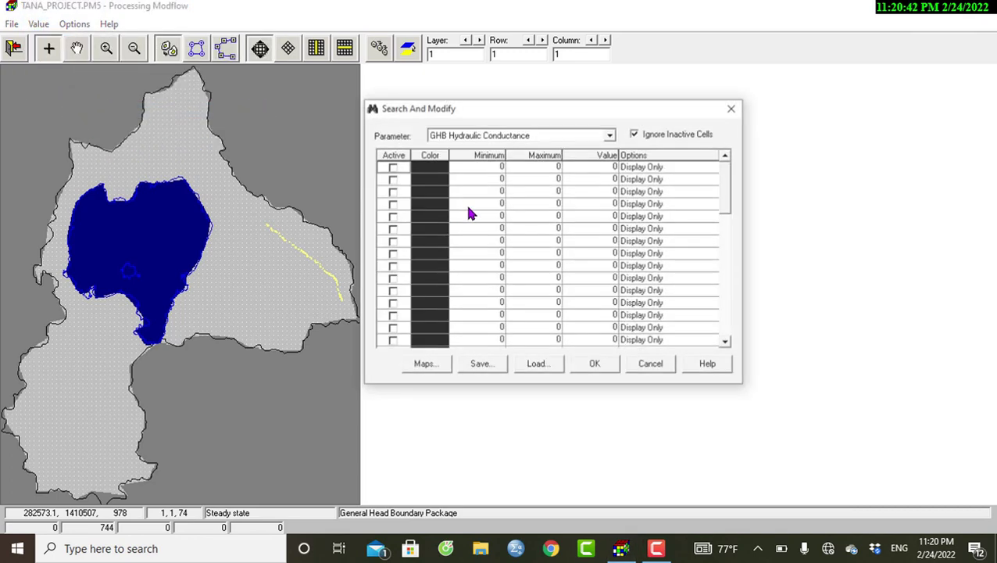
{"action": "left_click", "coordinate": [473, 135]}
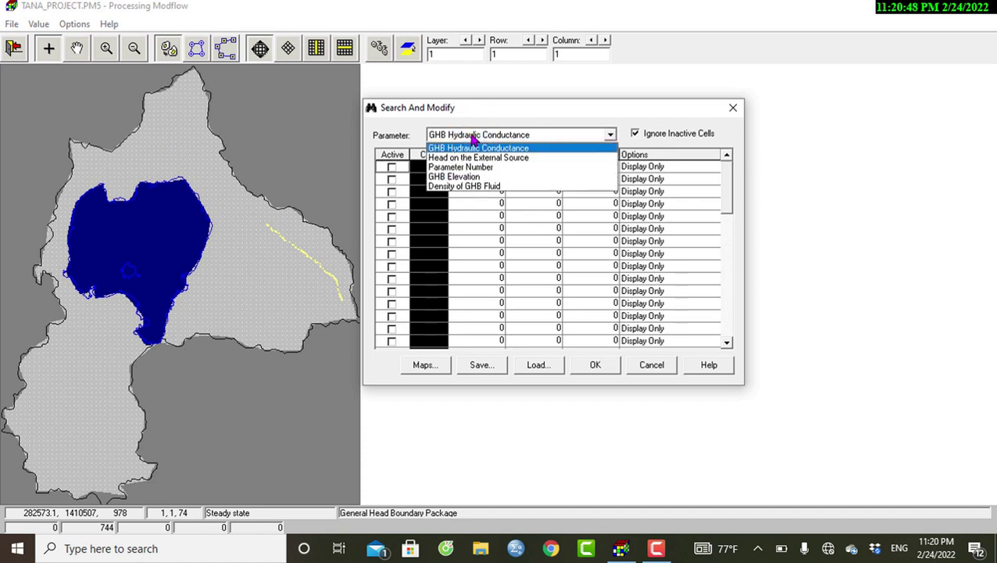
{"action": "left_click", "coordinate": [660, 114]}
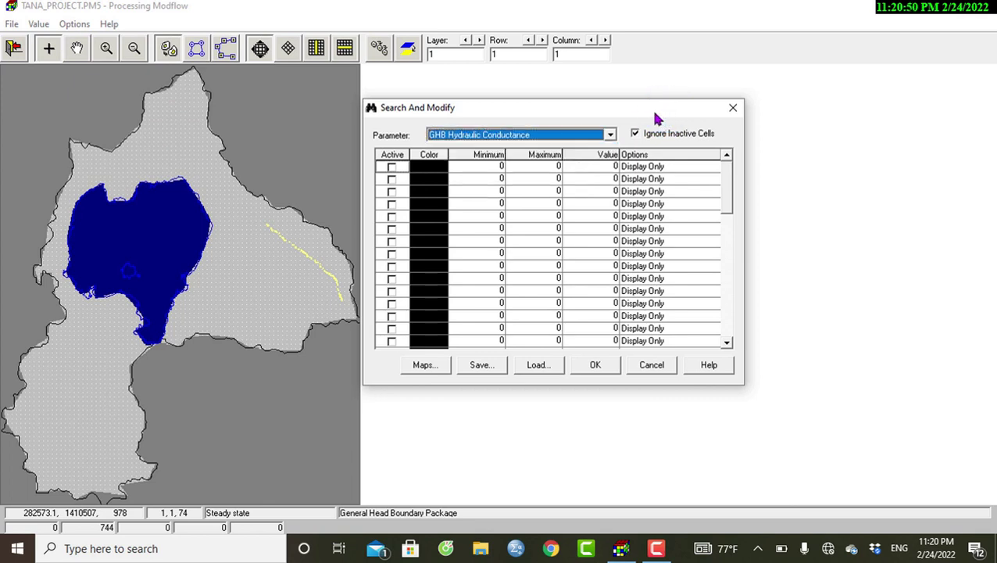
{"action": "left_click", "coordinate": [524, 136]}
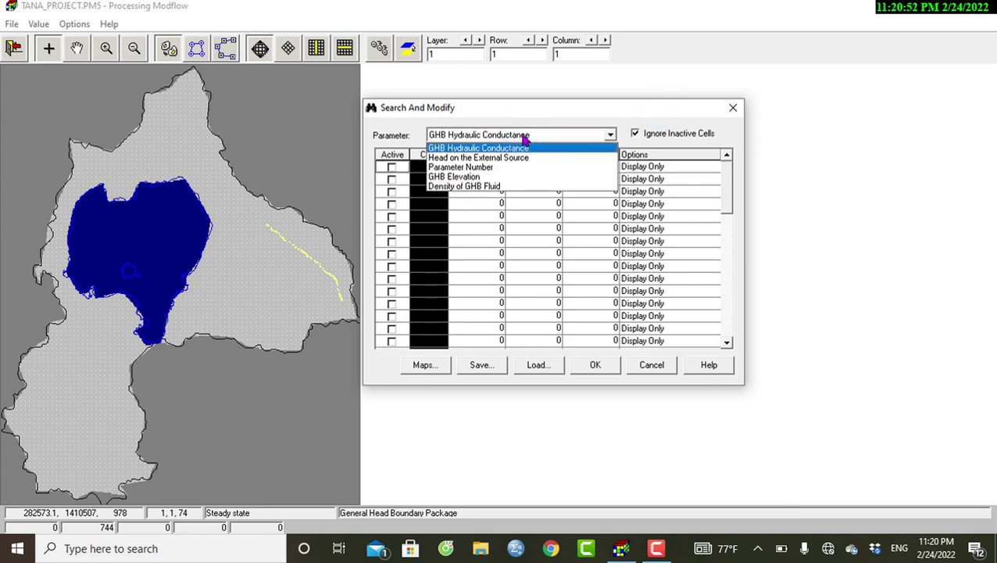
{"action": "left_click", "coordinate": [513, 157]}
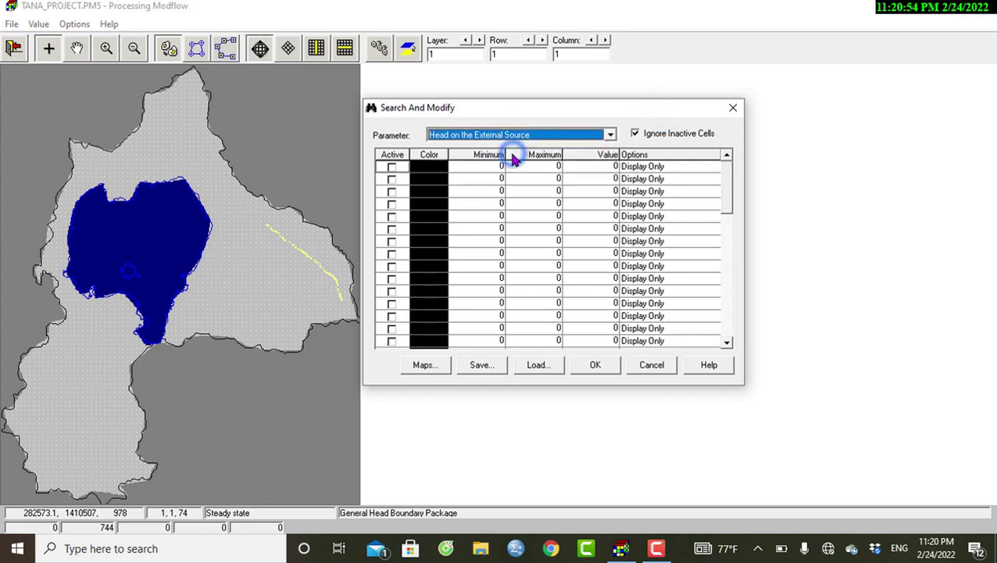
Activate the first search range and assign it a lime green colour
{"action": "left_click", "coordinate": [391, 168]}
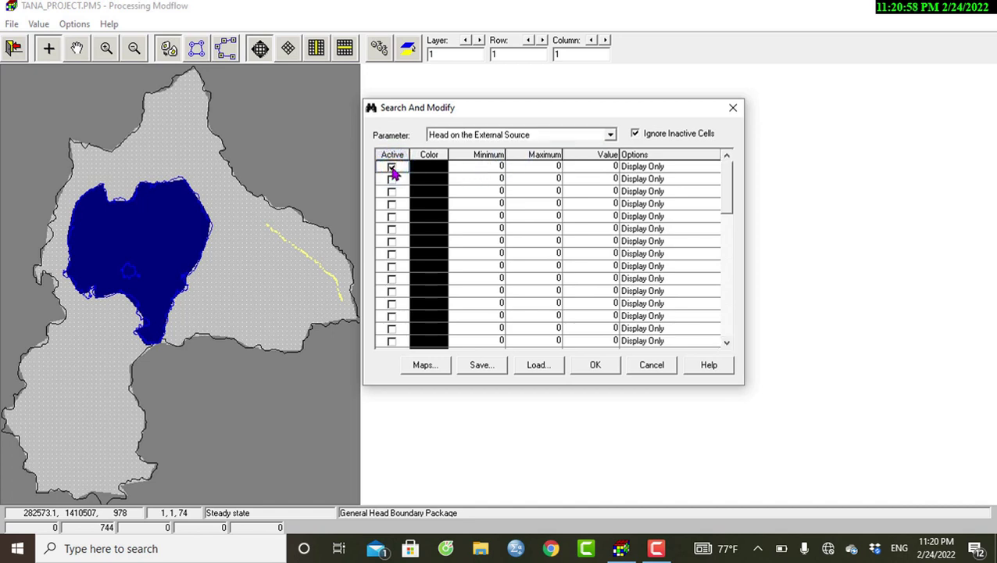
{"action": "left_click", "coordinate": [438, 166]}
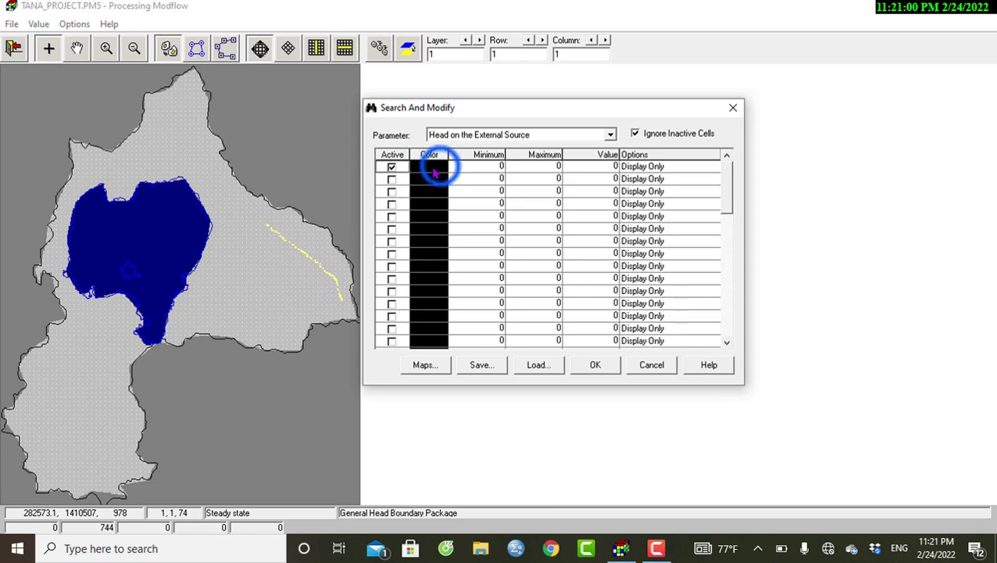
{"action": "left_click", "coordinate": [440, 168]}
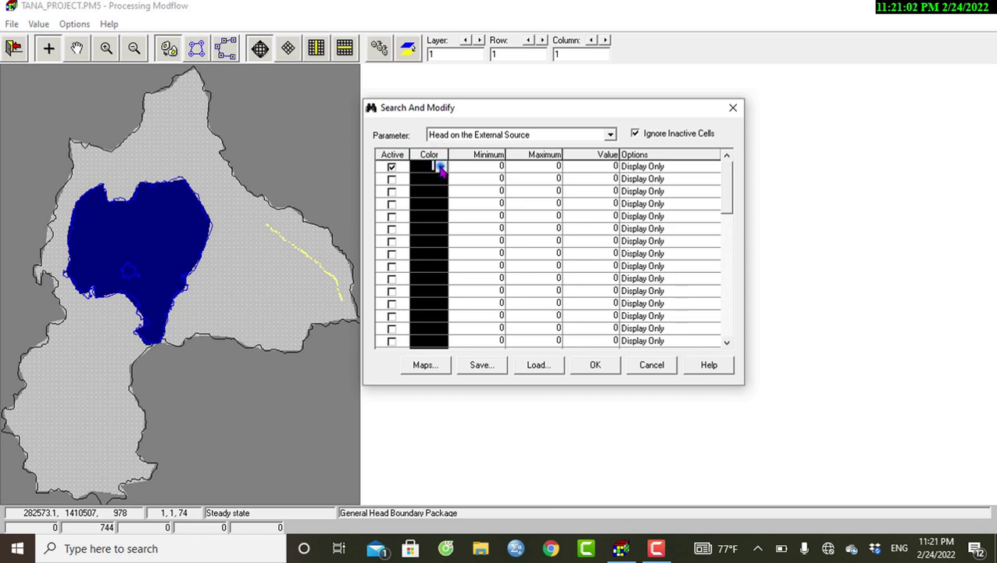
{"action": "left_click", "coordinate": [441, 166]}
{"action": "left_click", "coordinate": [53, 63]}
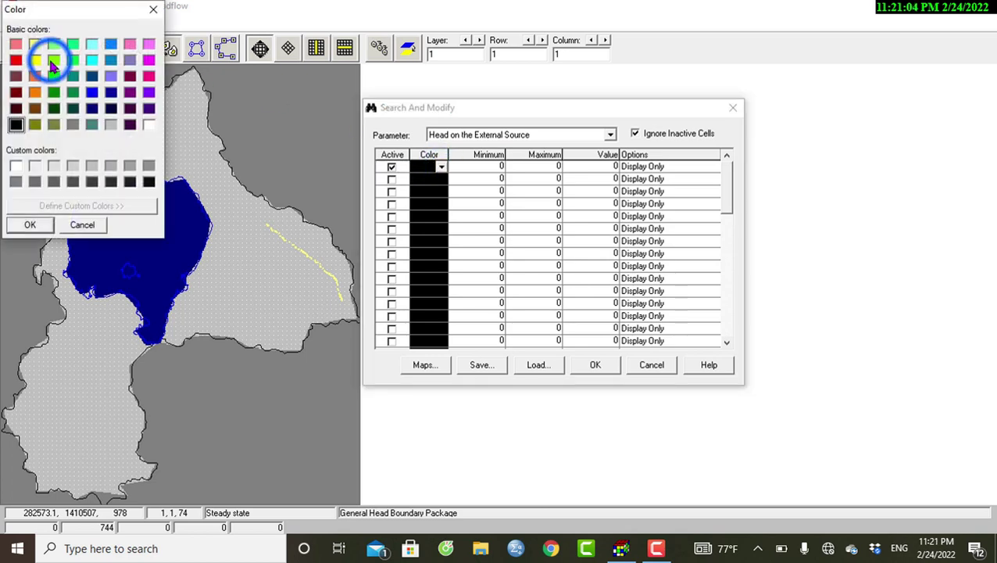
{"action": "left_click", "coordinate": [53, 63]}
{"action": "left_click", "coordinate": [29, 224]}
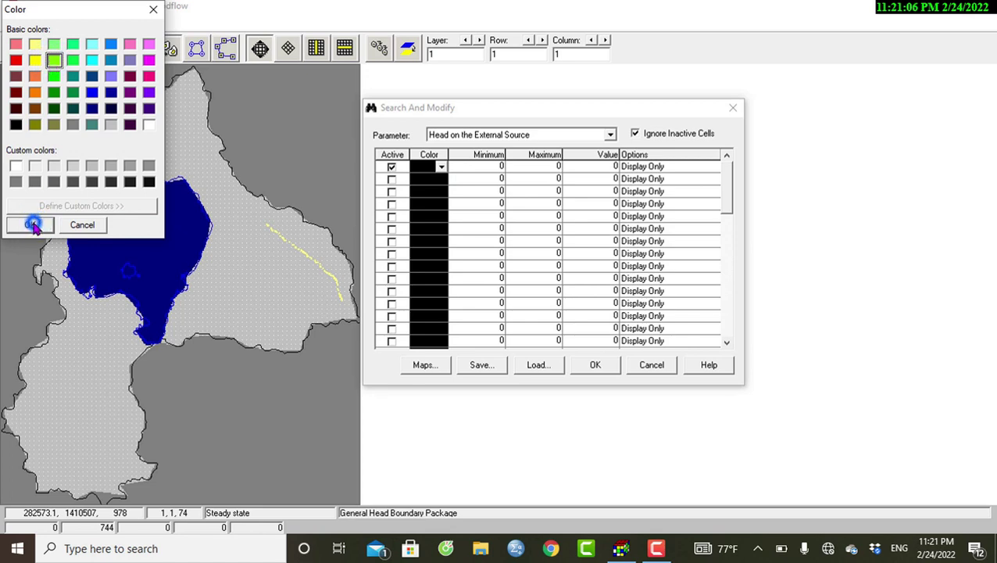
Set the first search range to a minimum of 0 and a maximum of 4000
{"action": "left_click", "coordinate": [501, 169]}
{"action": "left_click", "coordinate": [501, 167]}
{"action": "left_click", "coordinate": [548, 169]}
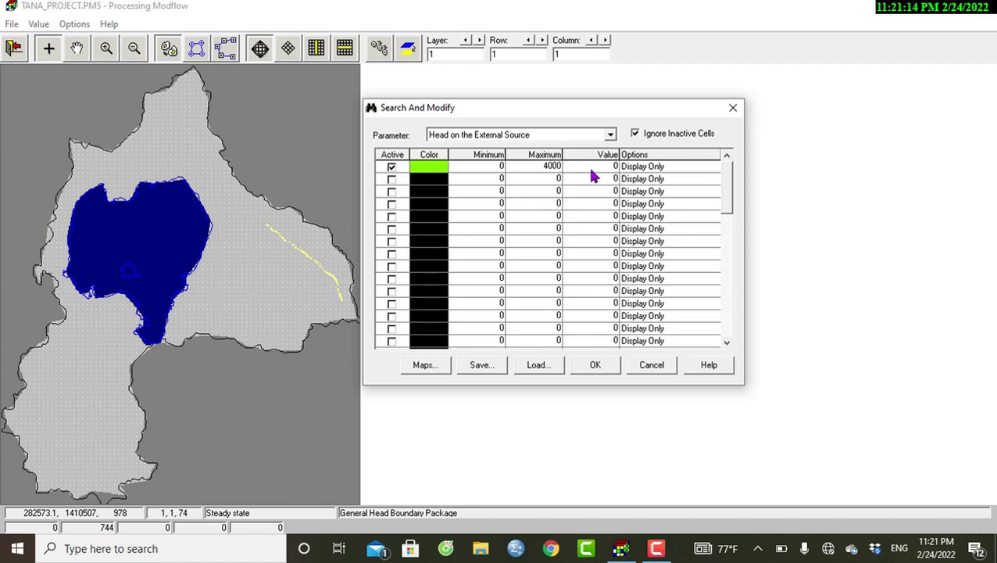
Set the first range's value to -50 with the Add option and apply the modification to the external source head
{"action": "left_click", "coordinate": [614, 166]}
{"action": "left_click", "coordinate": [613, 165]}
{"action": "type", "text": "-5"}
{"action": "left_click", "coordinate": [709, 166]}
{"action": "left_click", "coordinate": [713, 165]}
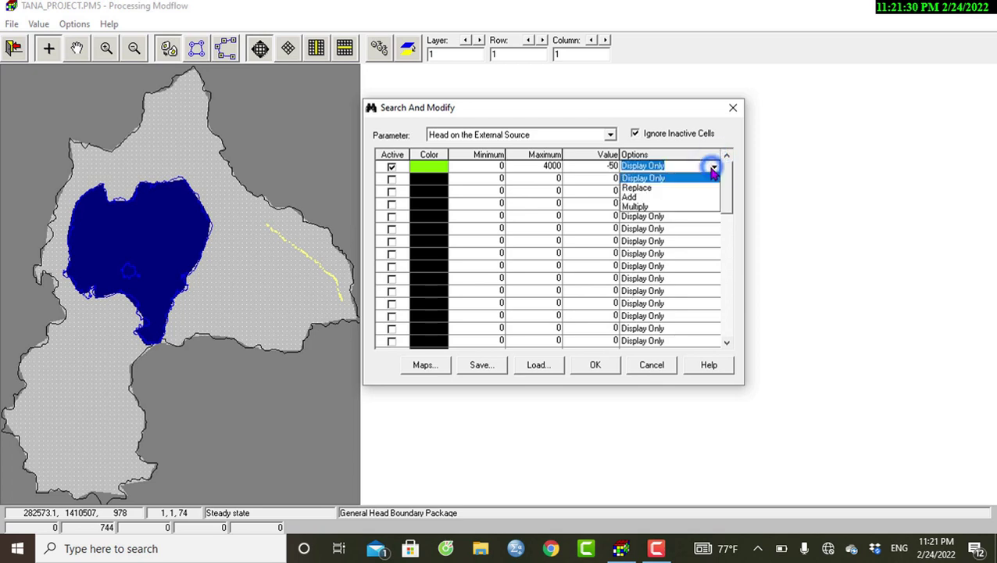
{"action": "left_click", "coordinate": [636, 197]}
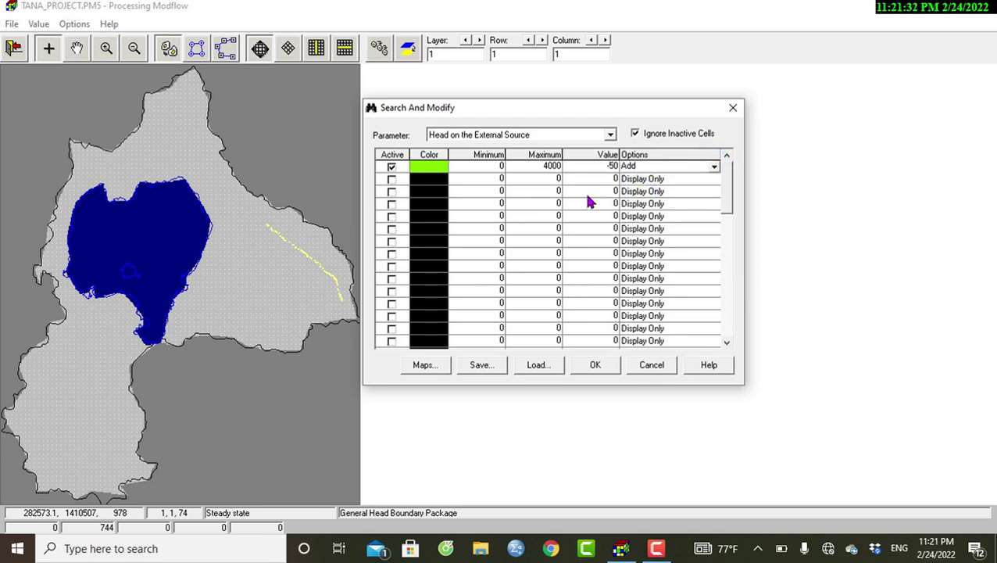
{"action": "left_click", "coordinate": [591, 365]}
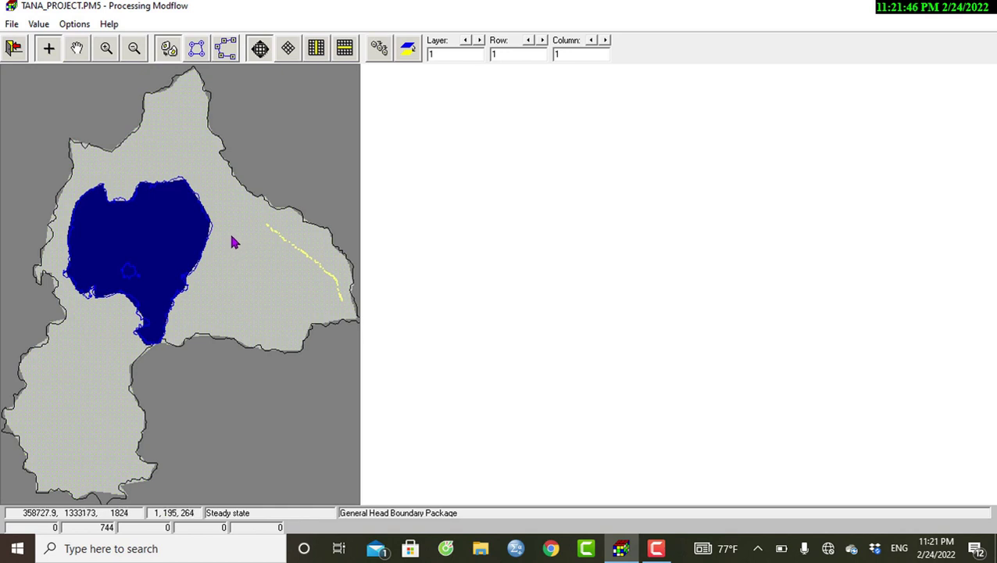
Check the external source head in individual cells on the model map
{"action": "left_click", "coordinate": [233, 236]}
{"action": "left_click", "coordinate": [231, 234]}
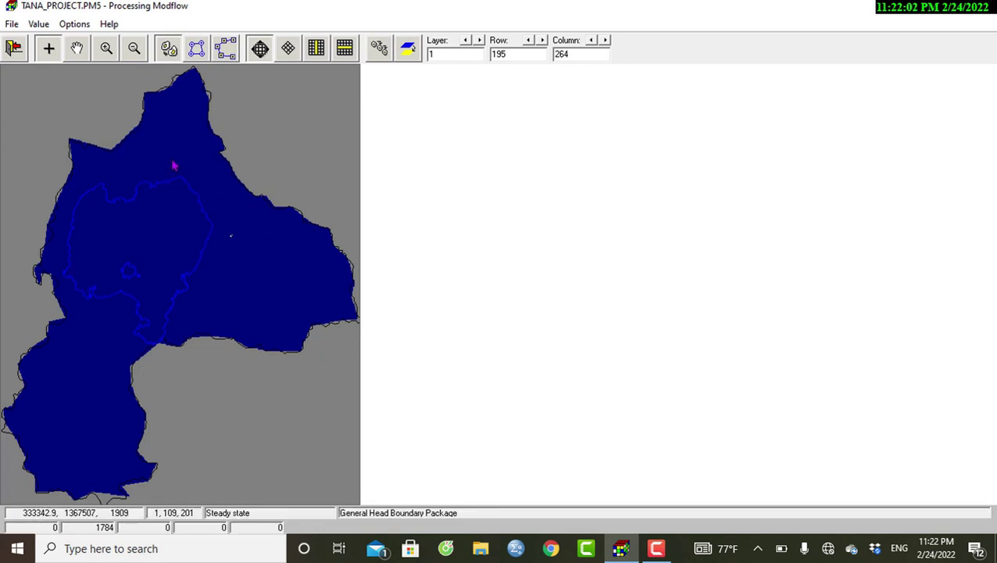
{"action": "left_click", "coordinate": [196, 183]}
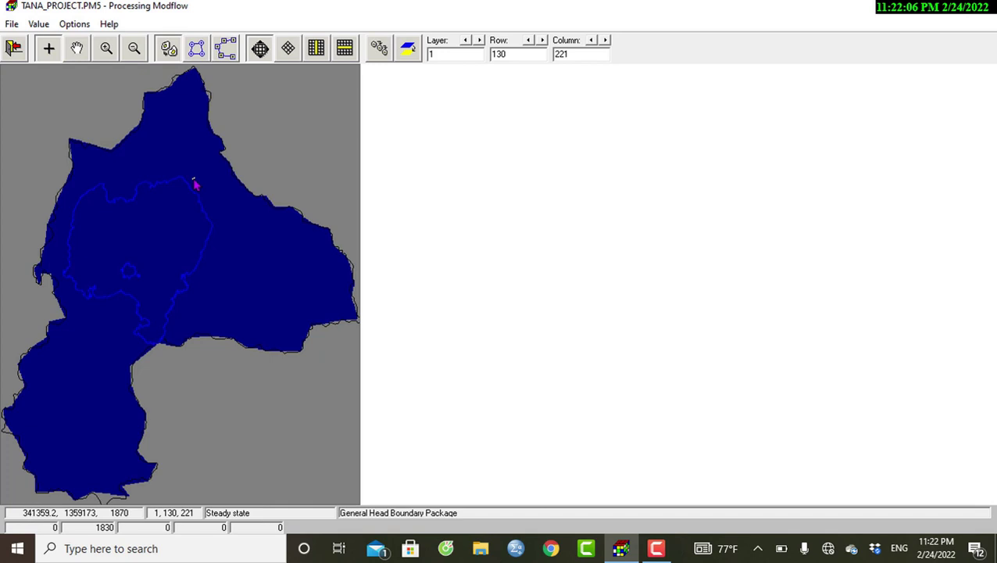
Examine the hydraulic conductance and external source head of the cell at row 130, column 221, without changing them
{"action": "right_click", "coordinate": [194, 183]}
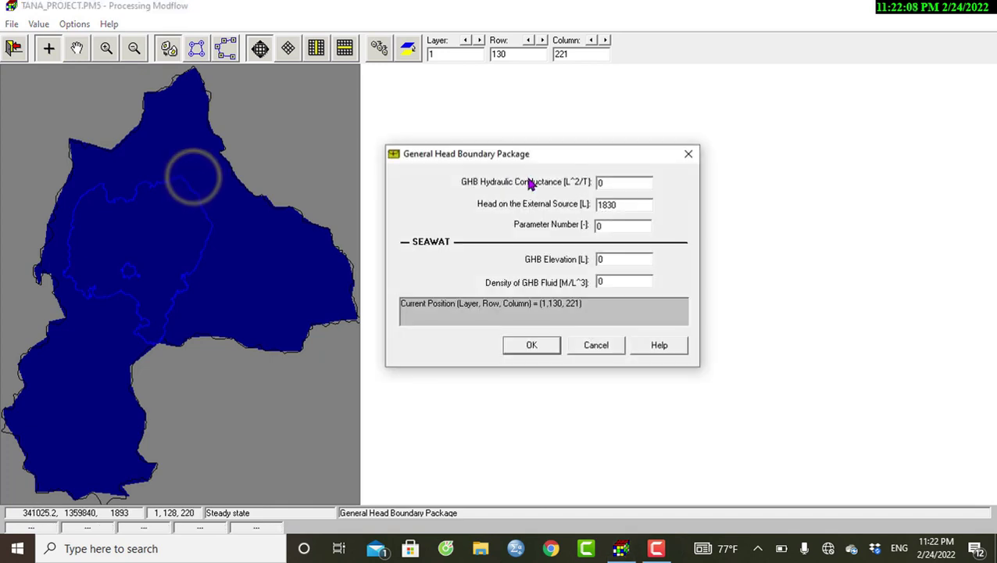
{"action": "left_click", "coordinate": [627, 203]}
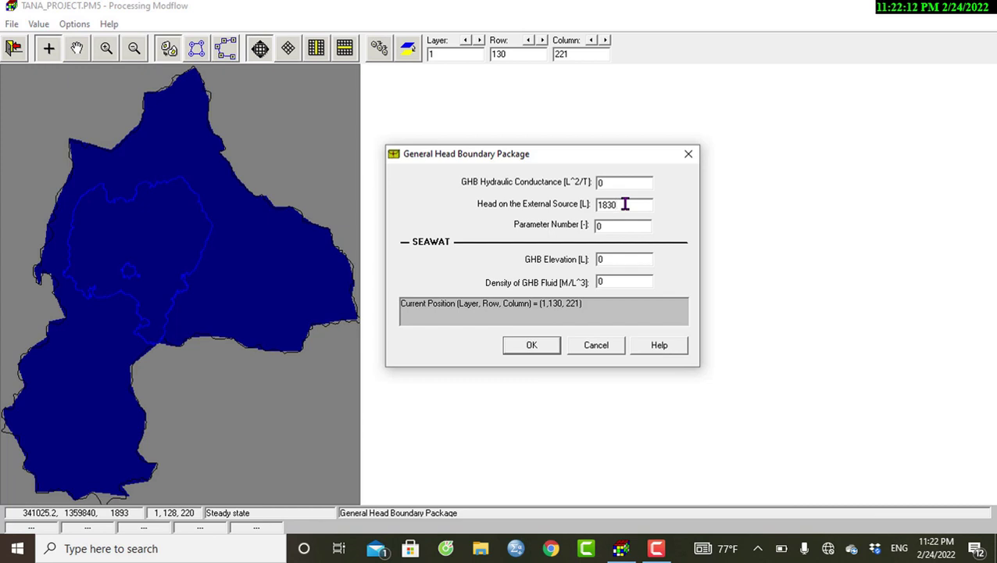
{"action": "left_click_drag", "start_coordinate": [623, 204], "coordinate": [600, 205]}
{"action": "left_click", "coordinate": [620, 204]}
{"action": "left_click", "coordinate": [615, 183]}
{"action": "left_click", "coordinate": [617, 183]}
{"action": "left_click", "coordinate": [689, 154]}
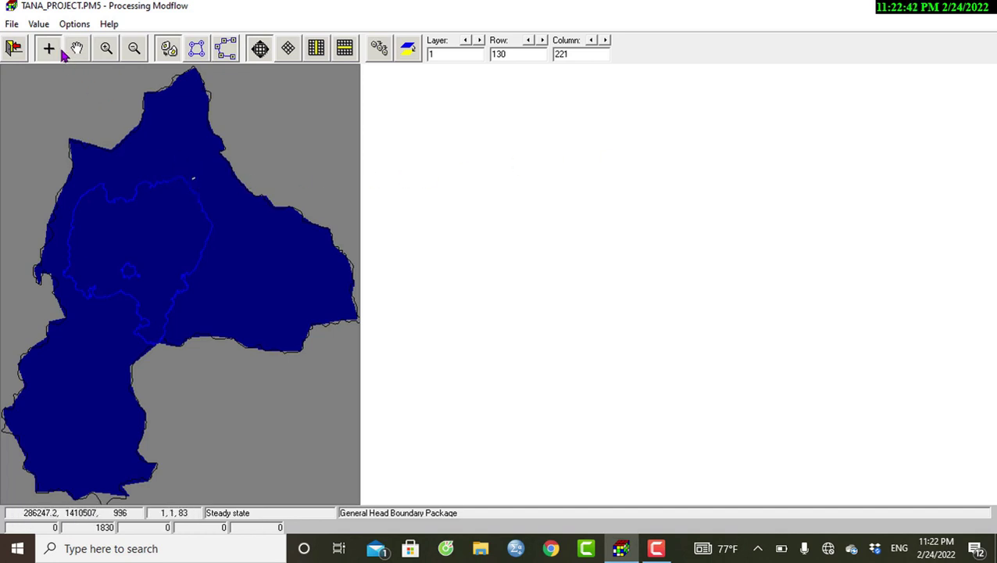
Set the GHB hydraulic conductance of the cell at row 130, column 221 to 0.0003
{"action": "left_click", "coordinate": [106, 49]}
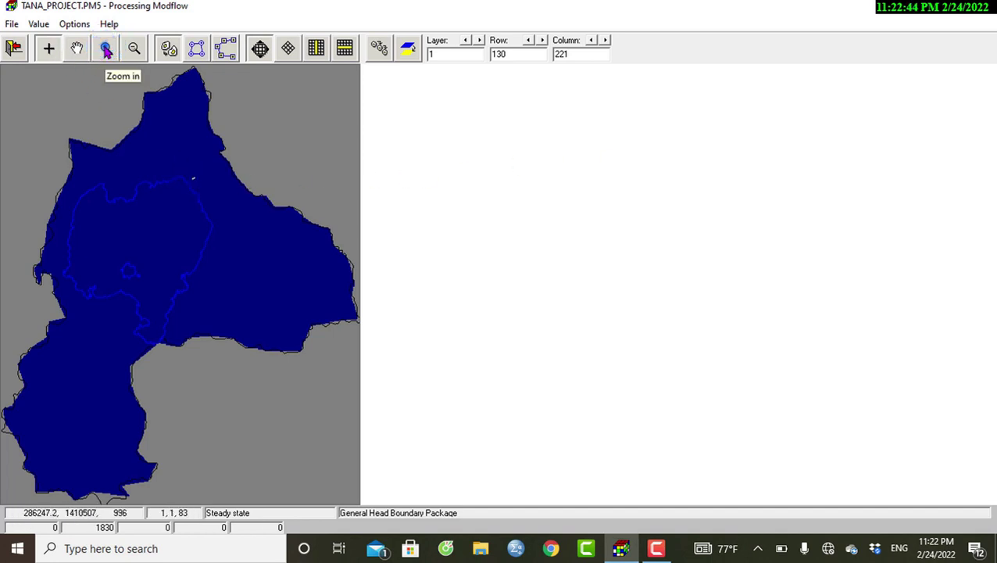
{"action": "left_click_drag", "start_coordinate": [94, 111], "coordinate": [334, 317]}
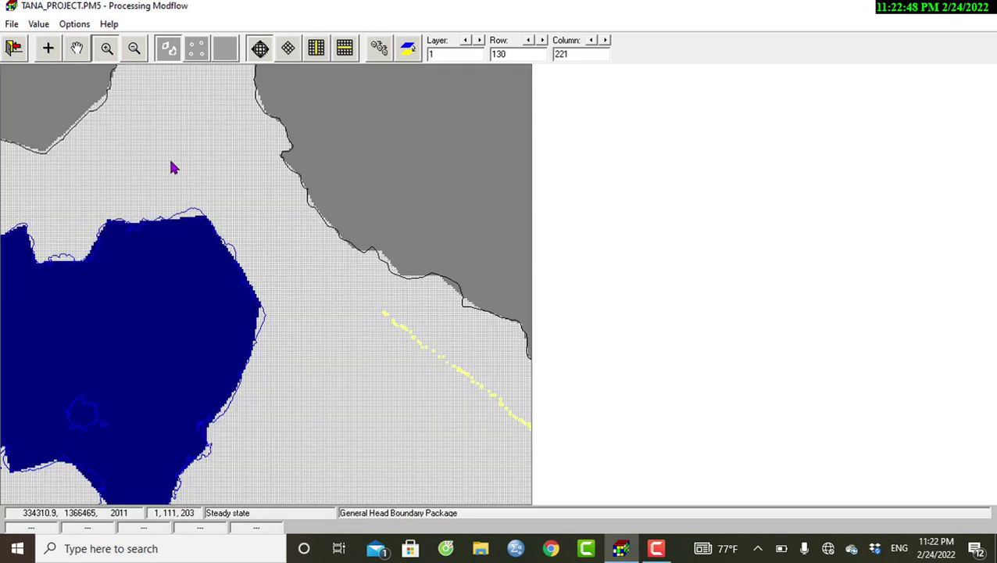
{"action": "left_click", "coordinate": [49, 52]}
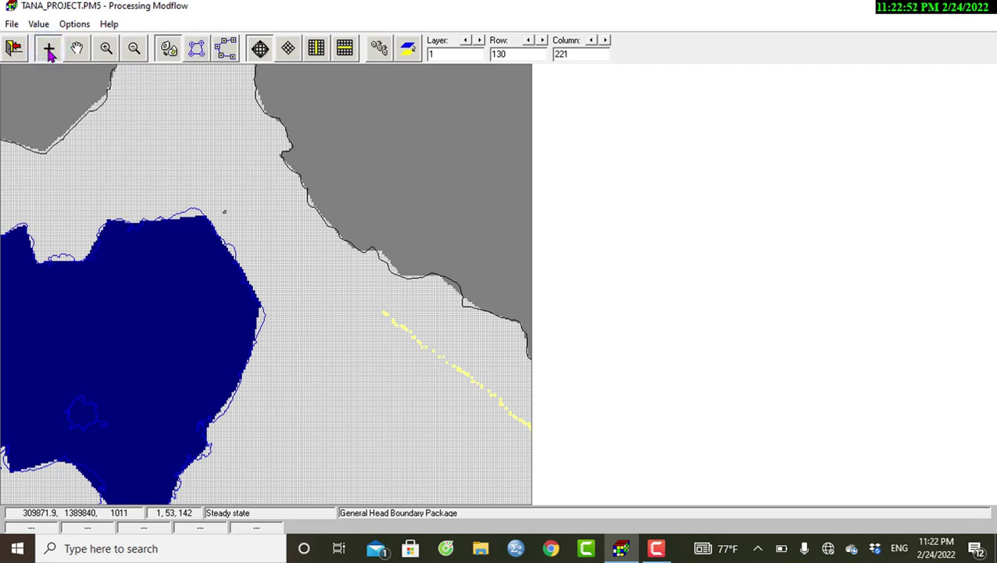
{"action": "left_click", "coordinate": [225, 217]}
{"action": "left_click", "coordinate": [601, 182]}
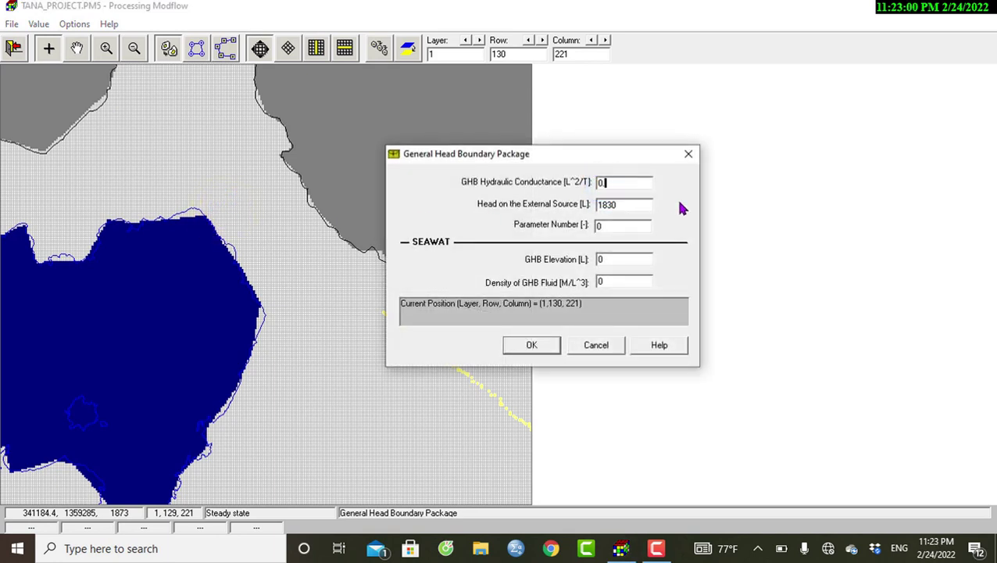
{"action": "type", "text": ".0003"}
{"action": "left_click", "coordinate": [526, 345]}
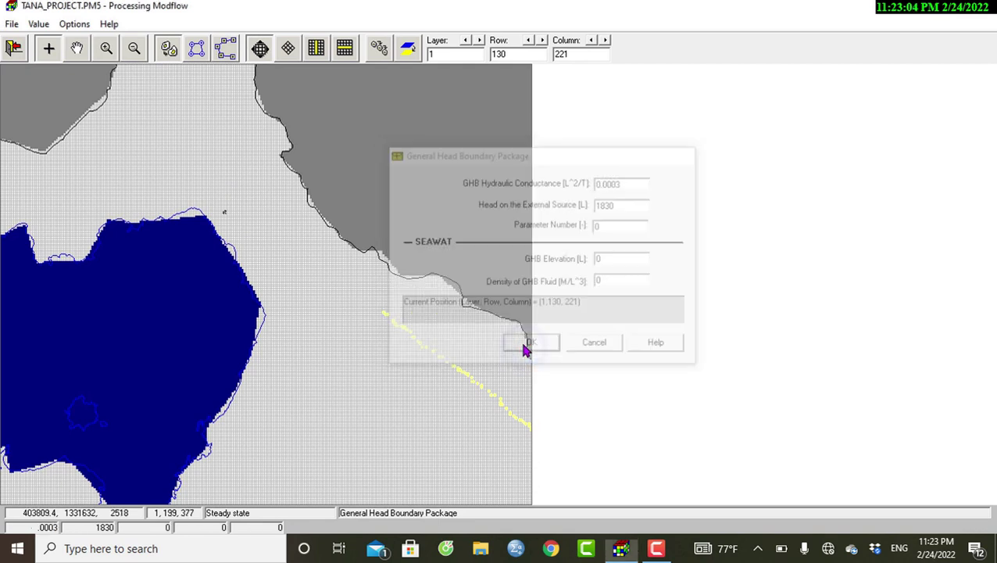
Assign a GHB hydraulic conductance of 0.0004 to the cell at row 129, column 222
{"action": "left_click", "coordinate": [226, 212]}
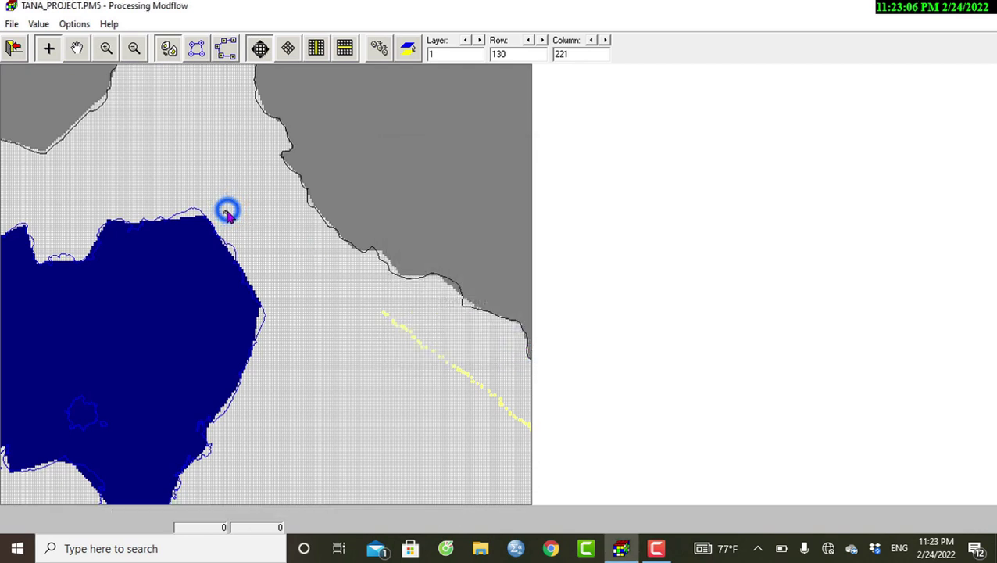
{"action": "right_click", "coordinate": [227, 215]}
{"action": "left_click", "coordinate": [607, 185]}
{"action": "type", "text": "0"}
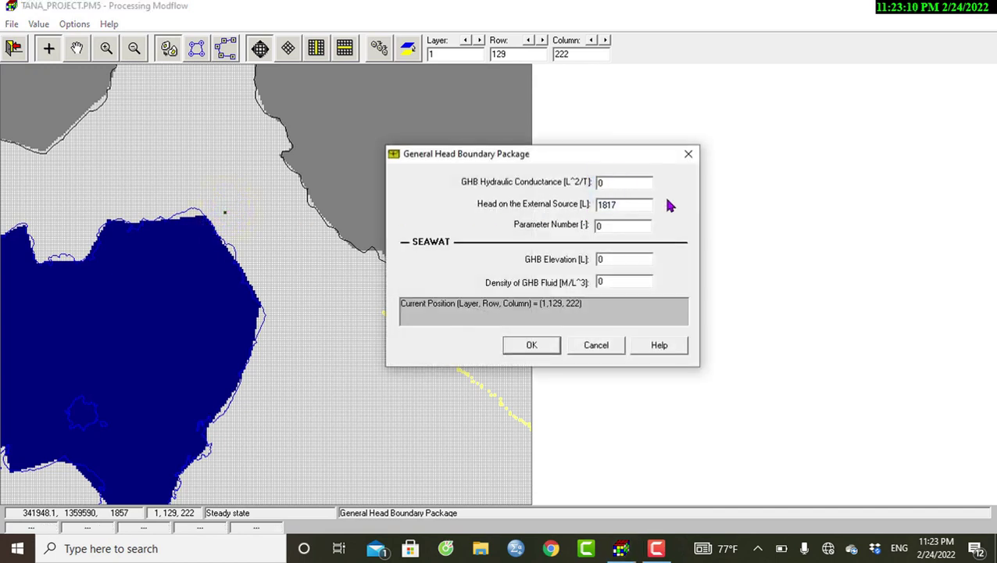
{"action": "type", "text": ".0004"}
{"action": "left_click", "coordinate": [530, 345]}
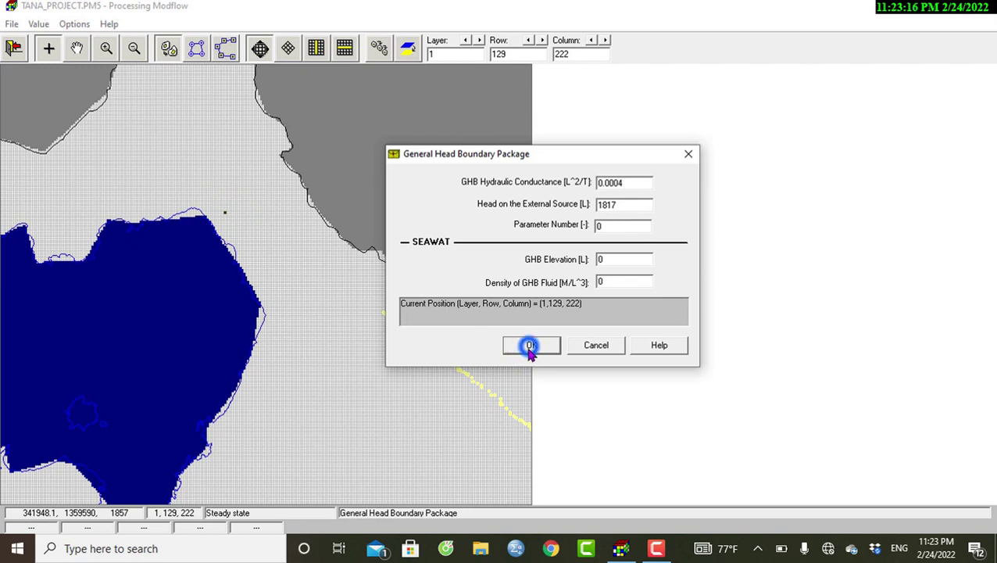
Assign a GHB hydraulic conductance of 0.0005 to the cell at row 128, column 223
{"action": "left_click", "coordinate": [229, 211]}
{"action": "left_click", "coordinate": [229, 211]}
{"action": "left_click", "coordinate": [229, 212]}
{"action": "right_click", "coordinate": [228, 213]}
{"action": "left_click", "coordinate": [617, 175]}
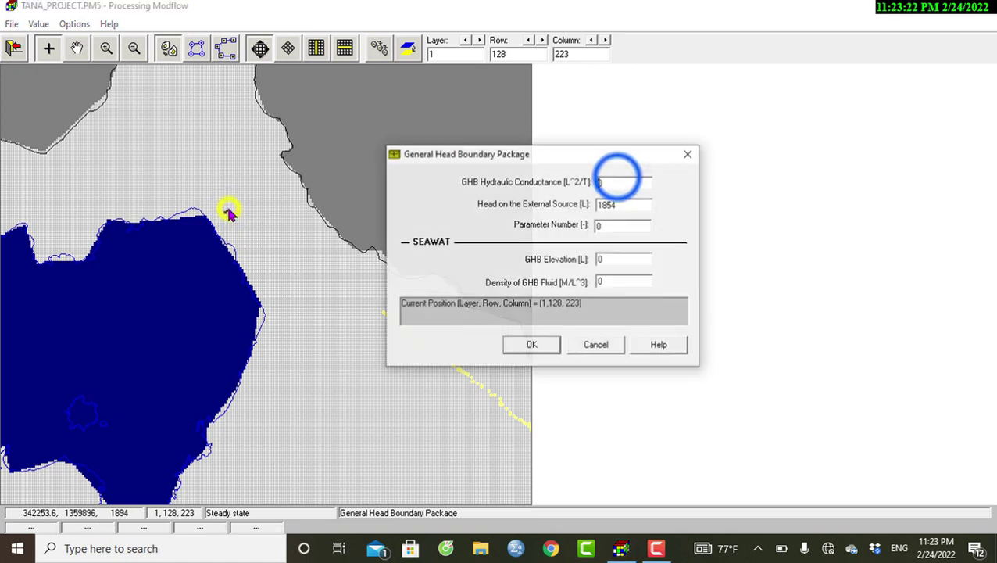
{"action": "left_click", "coordinate": [618, 182]}
{"action": "left_click", "coordinate": [616, 183]}
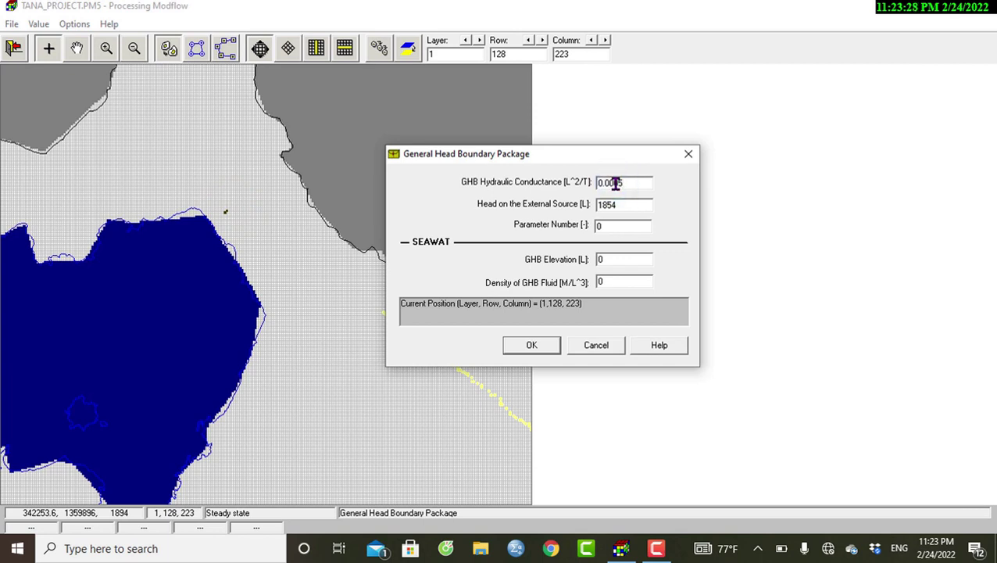
{"action": "left_click", "coordinate": [547, 340]}
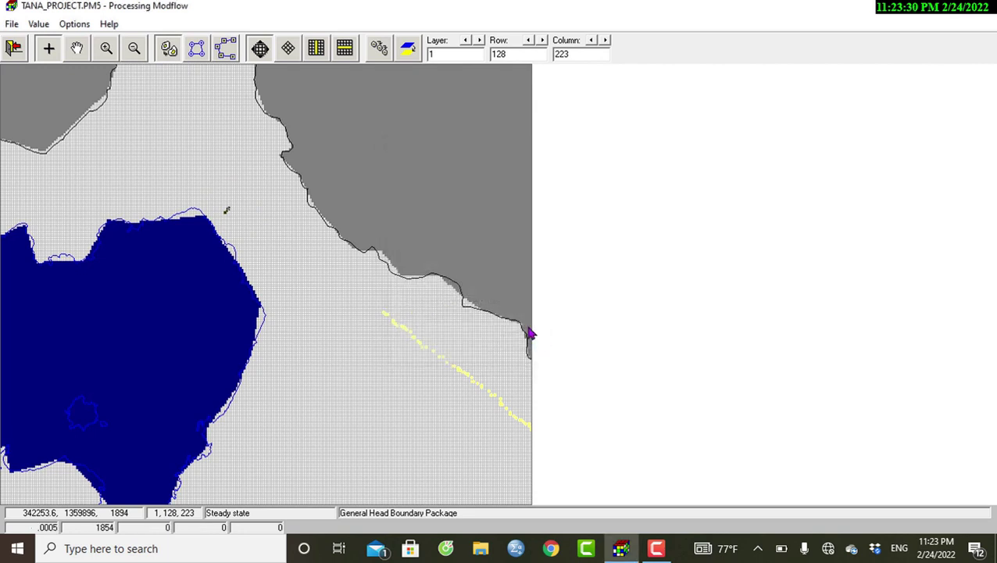
Set the GHB hydraulic conductance of the cell at row 131, column 221 to 0.00051
{"action": "left_click", "coordinate": [225, 213]}
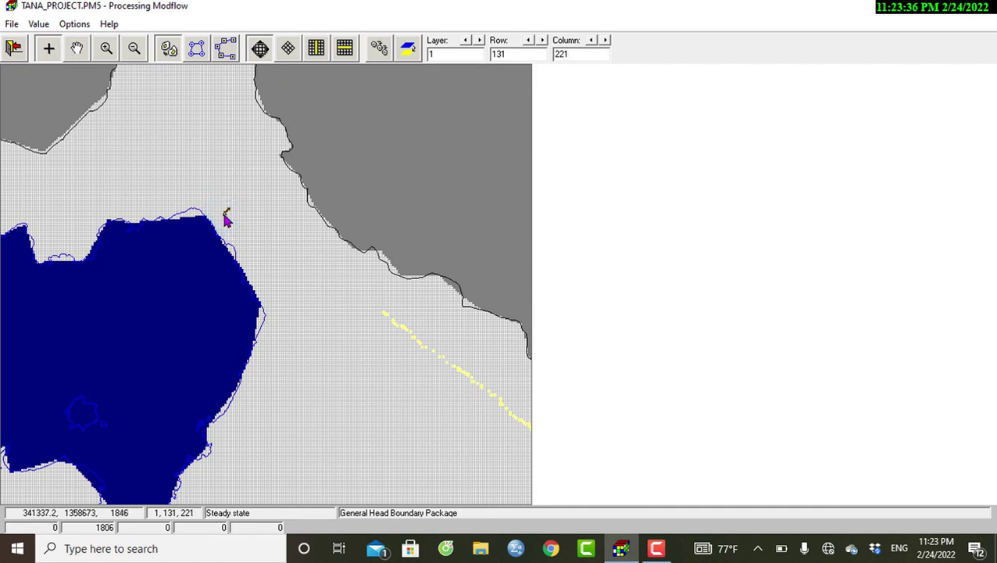
{"action": "right_click", "coordinate": [224, 215]}
{"action": "left_click", "coordinate": [608, 180]}
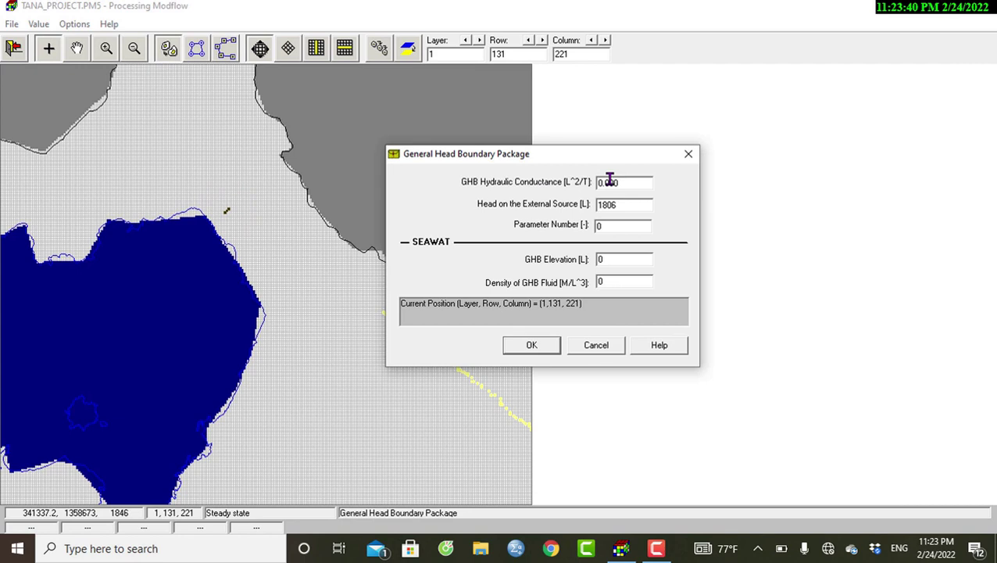
{"action": "left_click", "coordinate": [532, 345]}
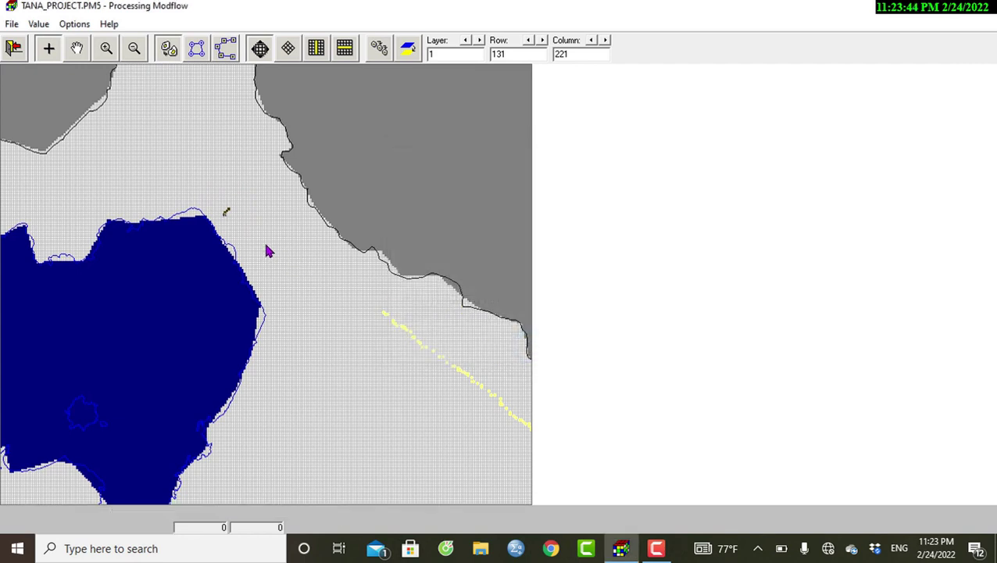
Set the GHB hydraulic conductance of the cell at row 132, column 221 to 0.0006
{"action": "left_click", "coordinate": [225, 218]}
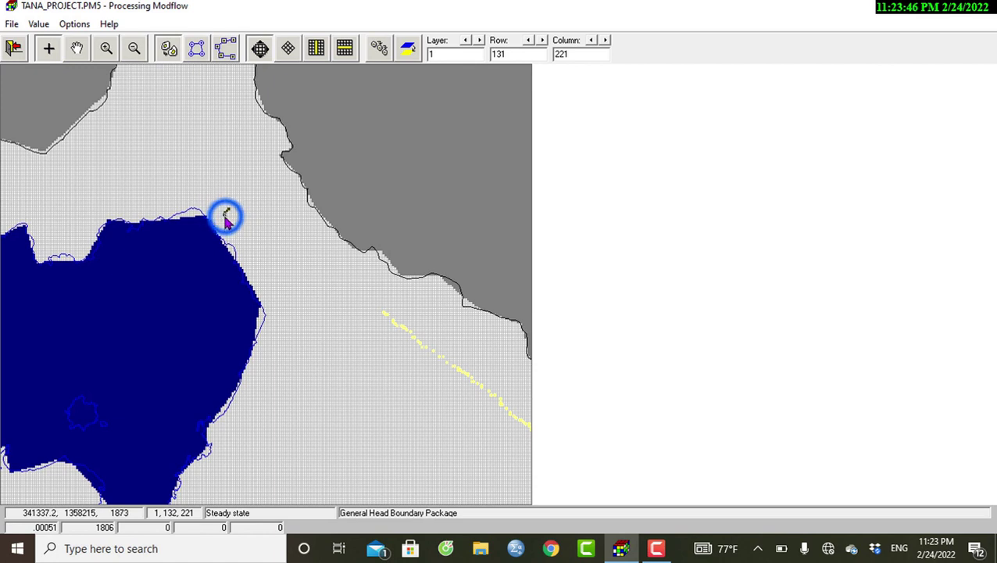
{"action": "right_click", "coordinate": [225, 215]}
{"action": "left_click", "coordinate": [608, 181]}
{"action": "double_click", "coordinate": [607, 182]}
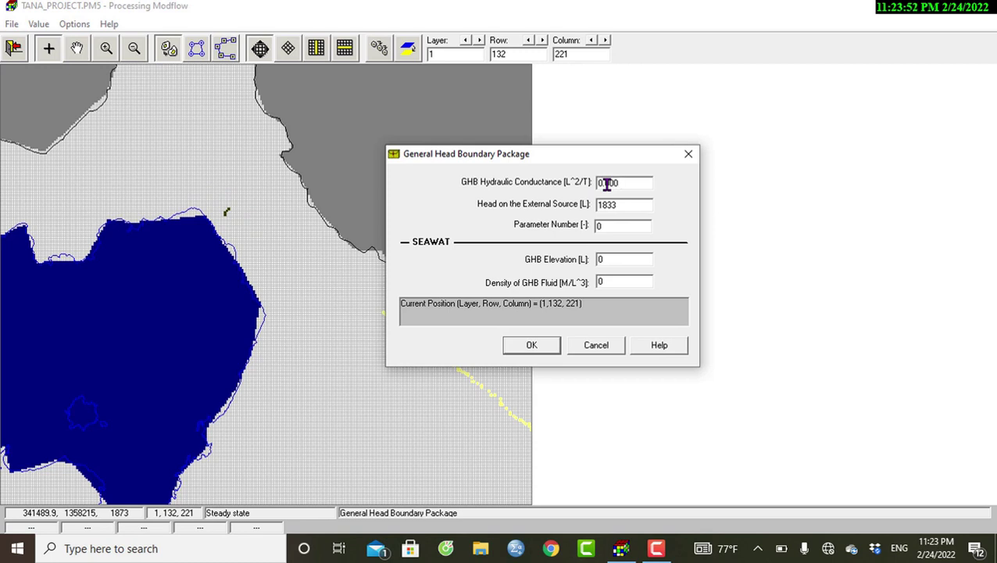
{"action": "left_click", "coordinate": [540, 343]}
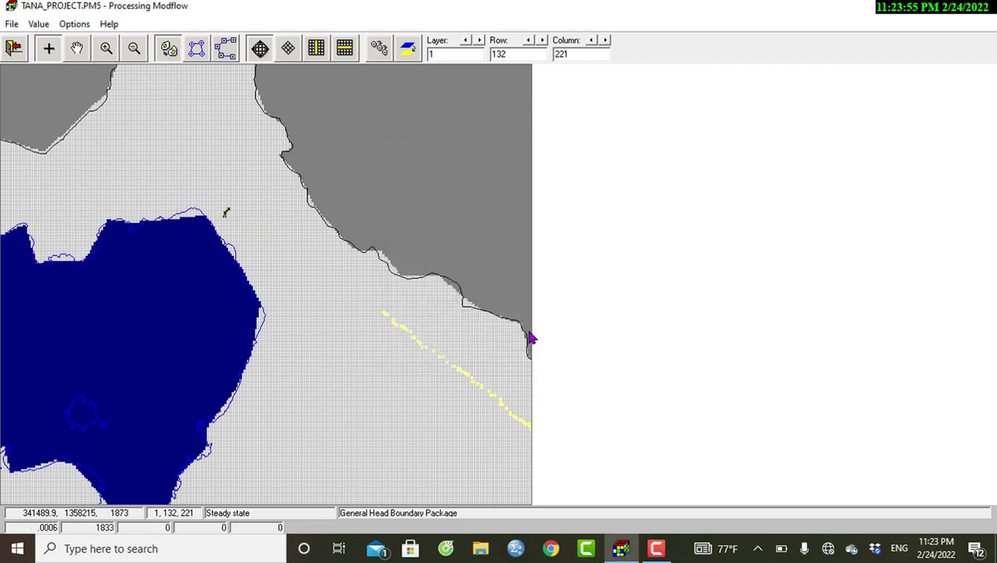
{"action": "left_click", "coordinate": [227, 215]}
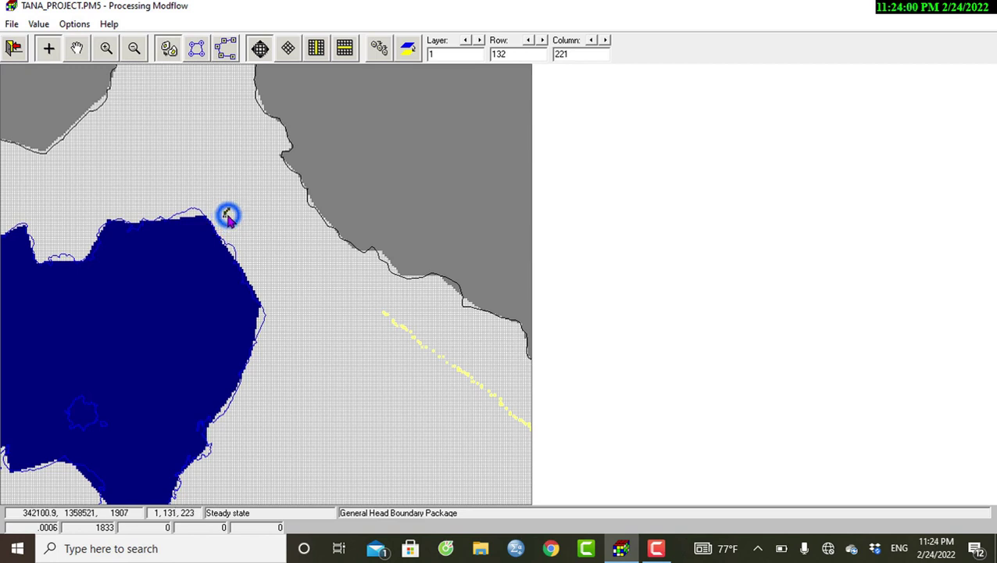
{"action": "left_click", "coordinate": [227, 216]}
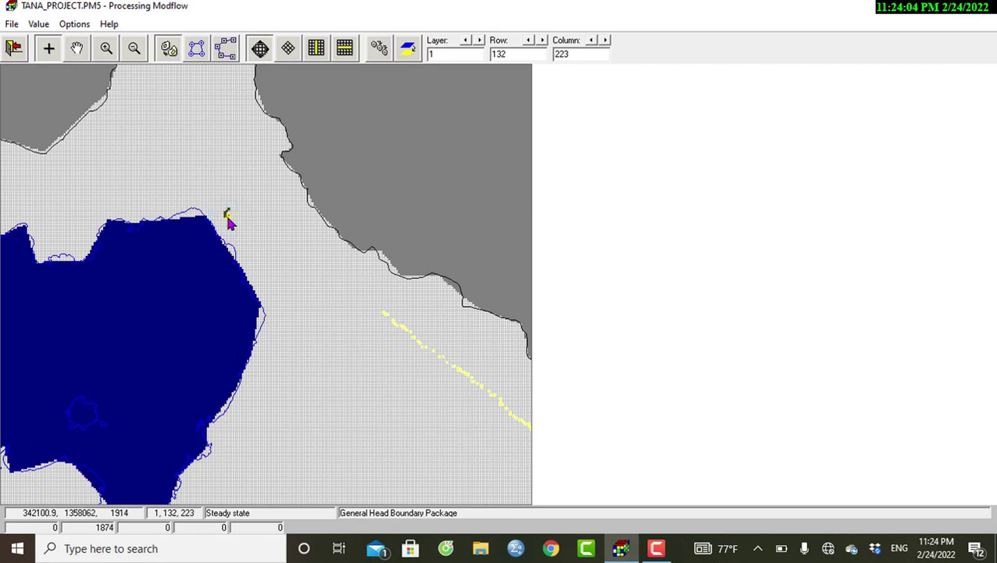
{"action": "right_click", "coordinate": [227, 216]}
{"action": "left_click", "coordinate": [606, 181]}
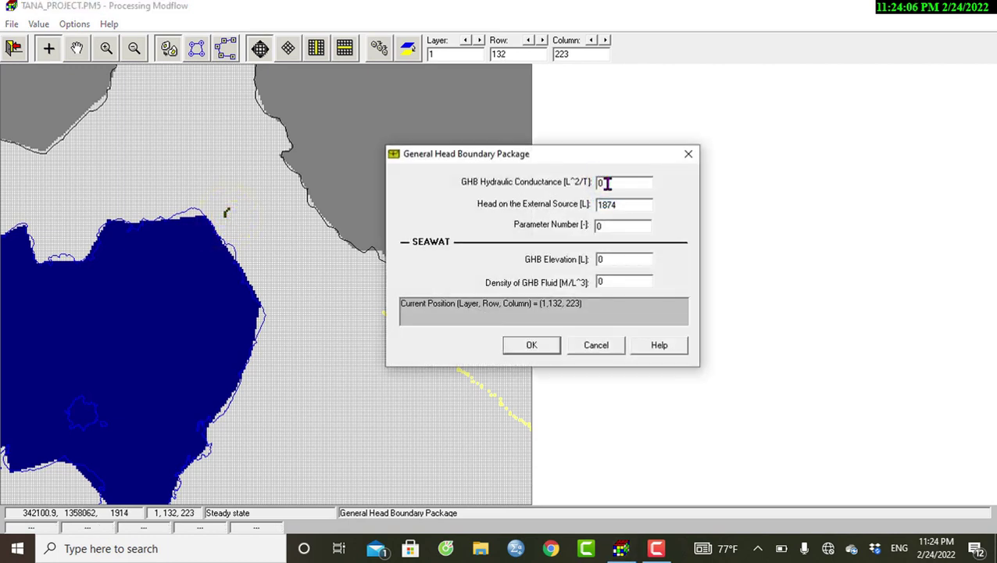
{"action": "key", "text": "Return"}
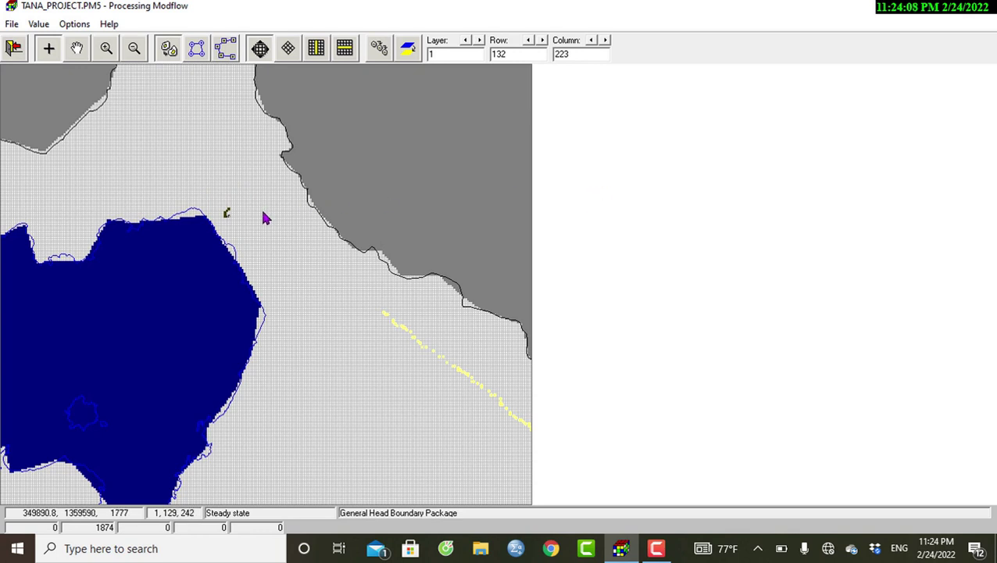
{"action": "left_click", "coordinate": [226, 218]}
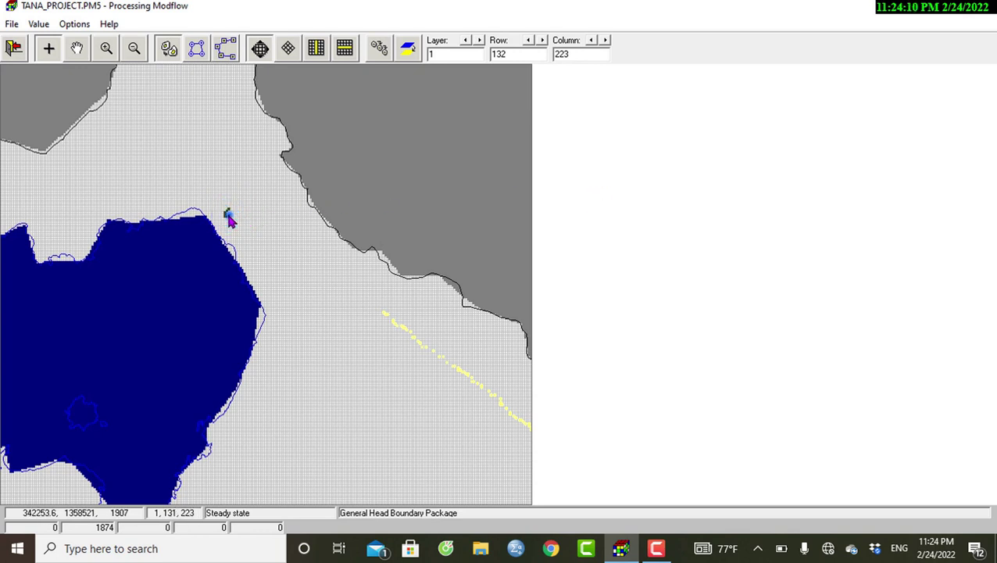
{"action": "right_click", "coordinate": [228, 219]}
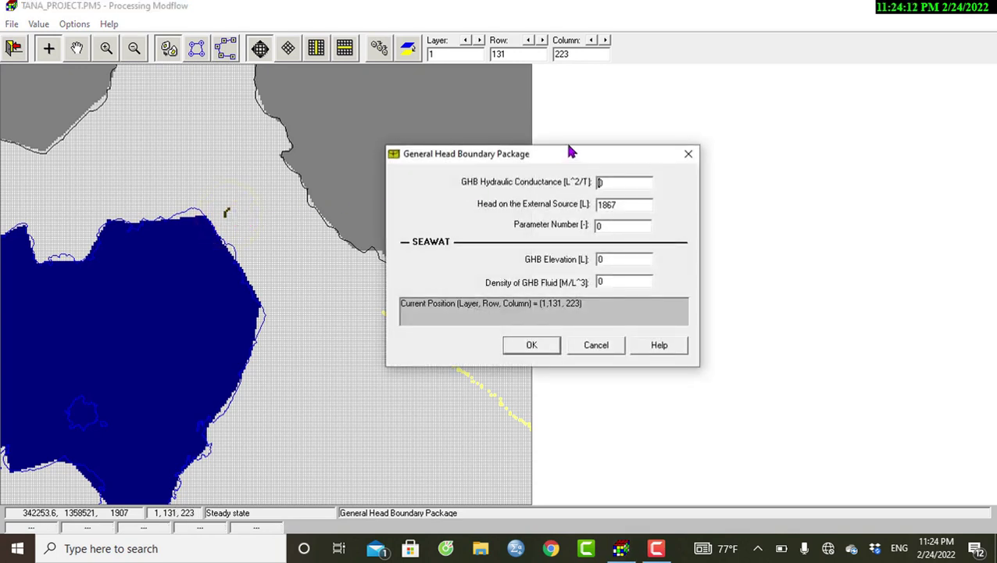
{"action": "left_click", "coordinate": [688, 153]}
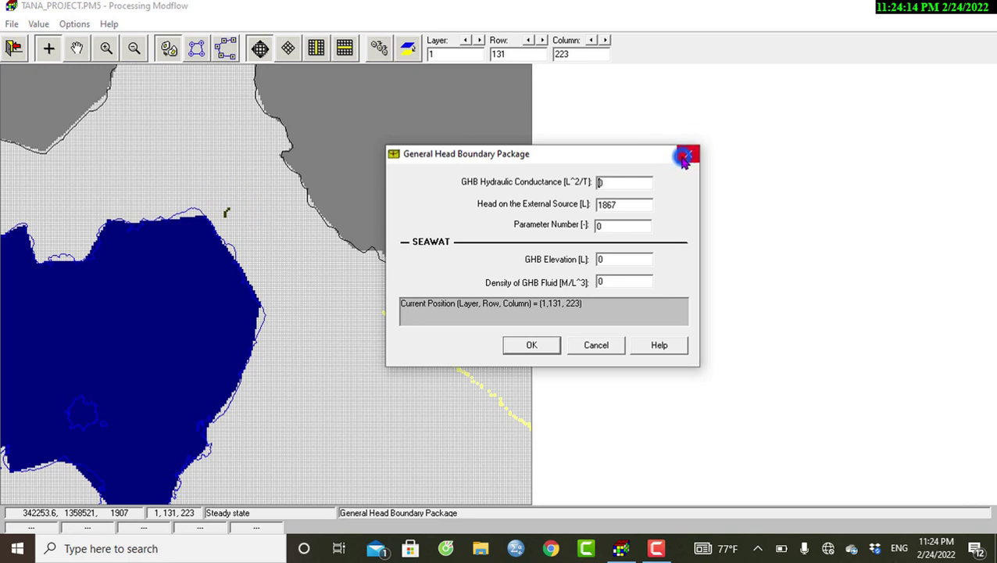
Set the GHB hydraulic conductance of the cell at row 132, column 223 to 0.0007
{"action": "left_click", "coordinate": [229, 221]}
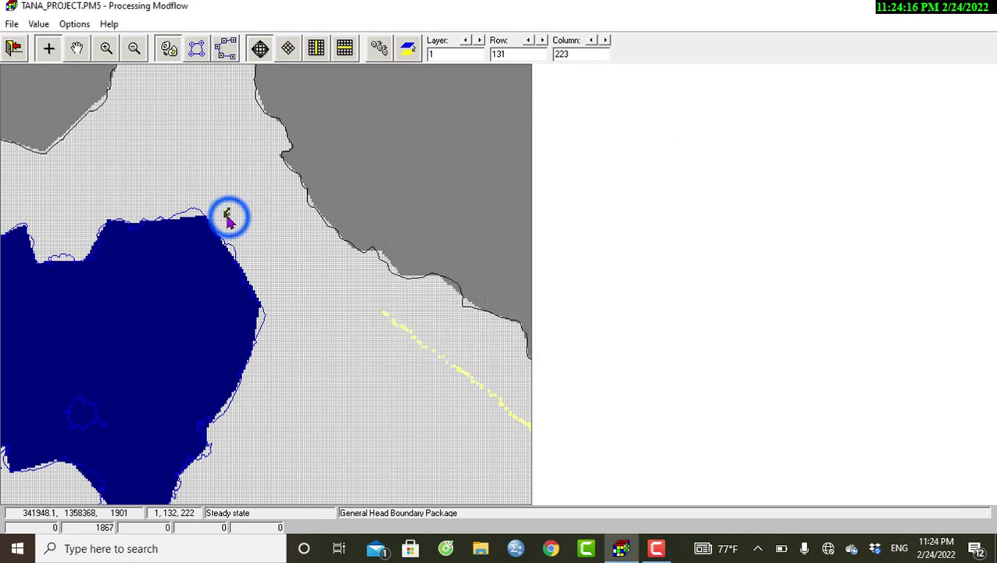
{"action": "left_click", "coordinate": [229, 222]}
{"action": "left_click", "coordinate": [229, 222]}
{"action": "left_click", "coordinate": [616, 182]}
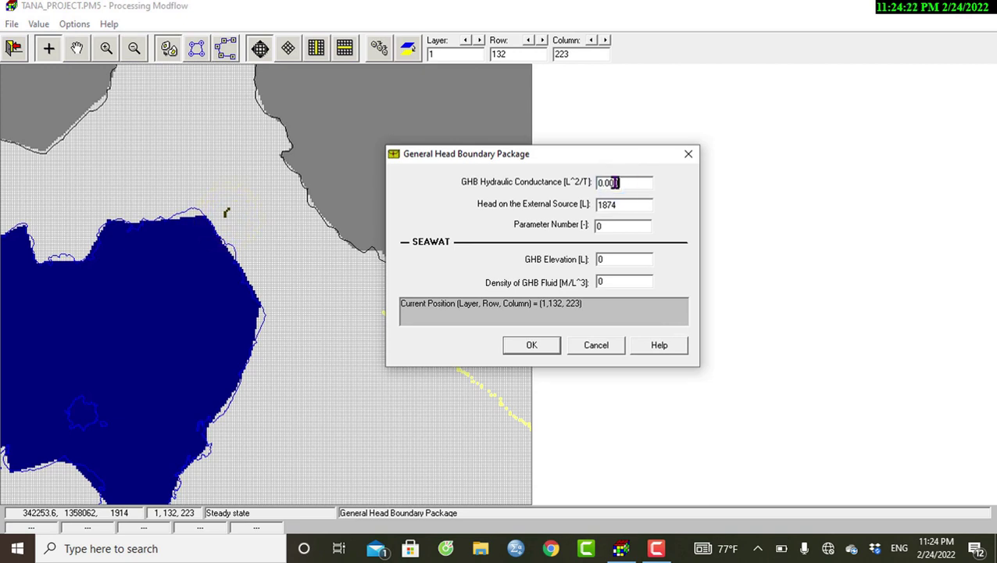
{"action": "left_click", "coordinate": [540, 344]}
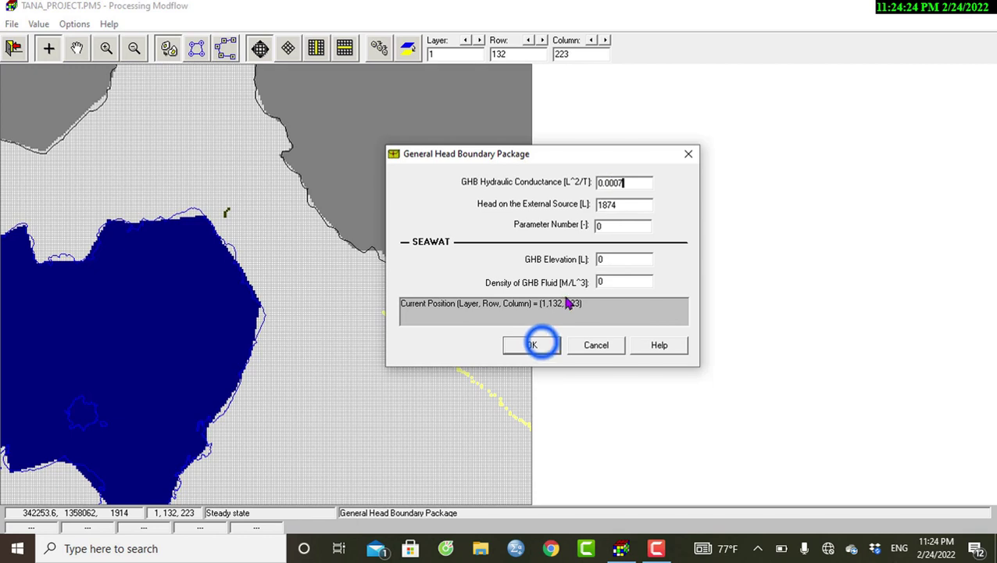
Set the GHB hydraulic conductance of the cell at row 132, column 224 to 0.00041
{"action": "left_click", "coordinate": [231, 219]}
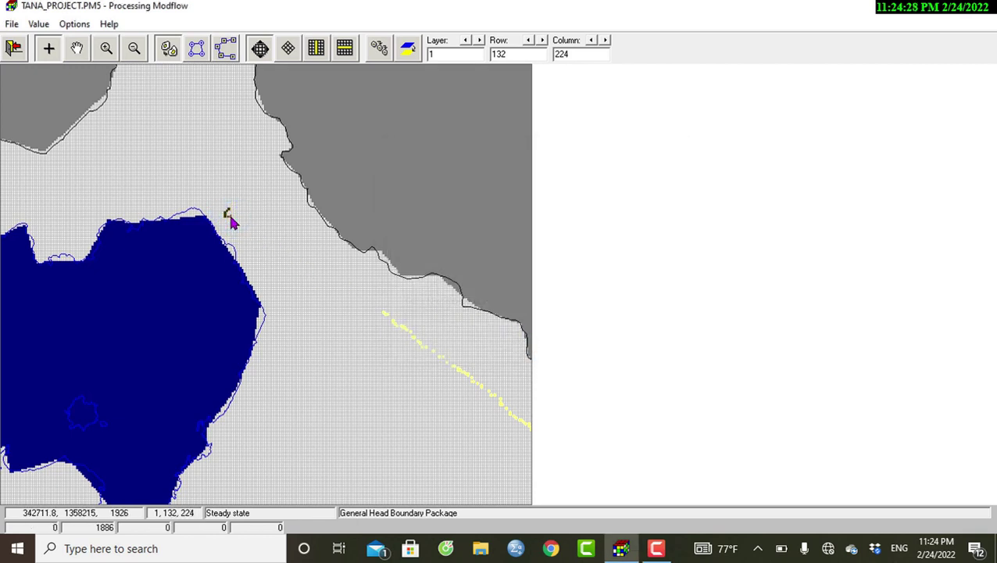
{"action": "right_click", "coordinate": [231, 219]}
{"action": "left_click", "coordinate": [612, 179]}
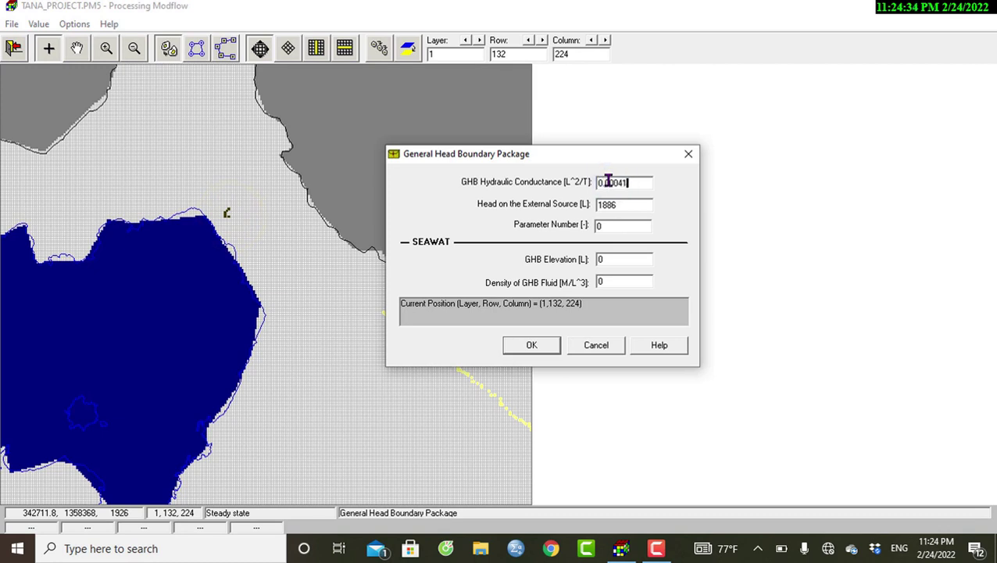
{"action": "left_click", "coordinate": [533, 342]}
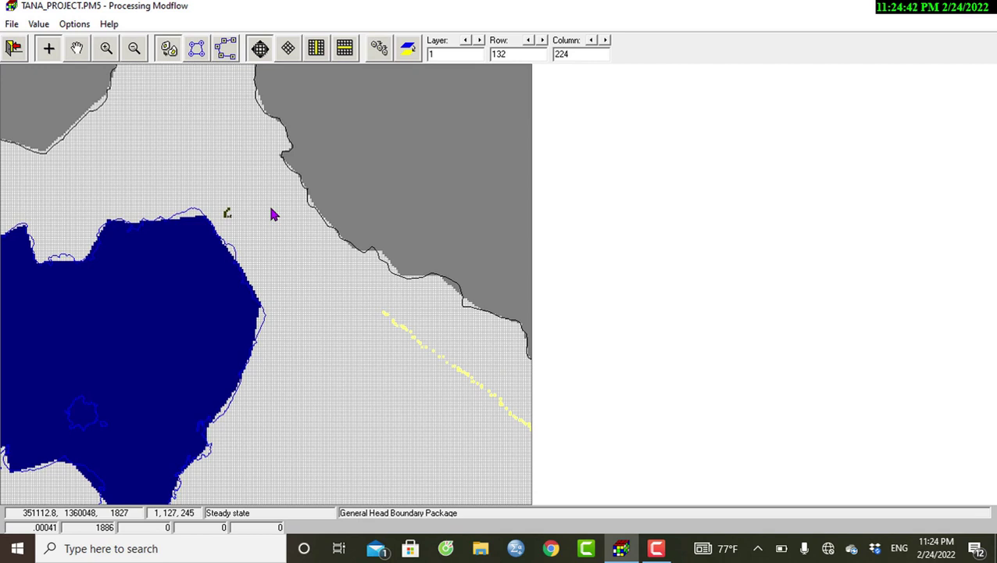
Leave the data editor and save the changes to the General Head Boundary package
{"action": "left_click", "coordinate": [11, 23]}
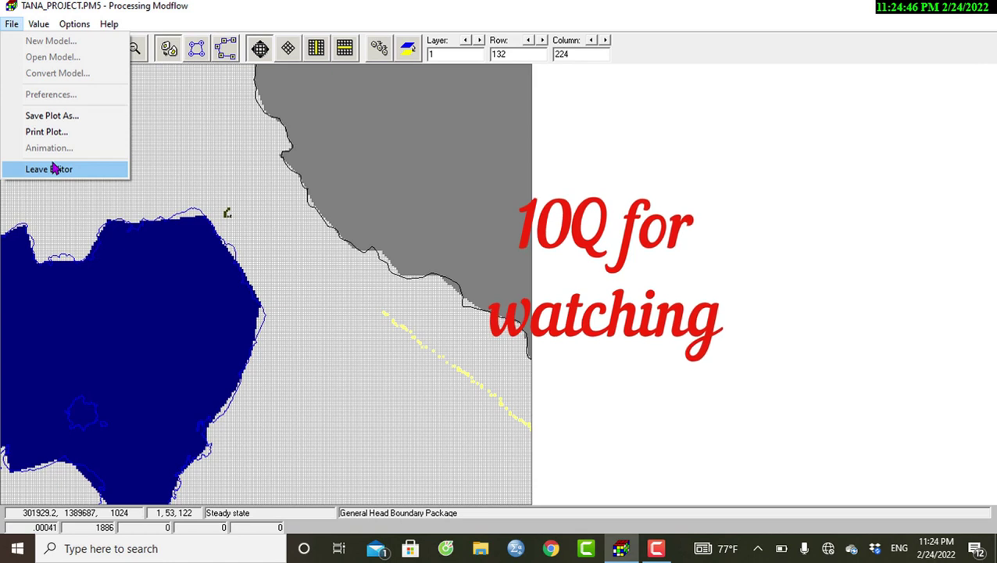
{"action": "left_click", "coordinate": [55, 168]}
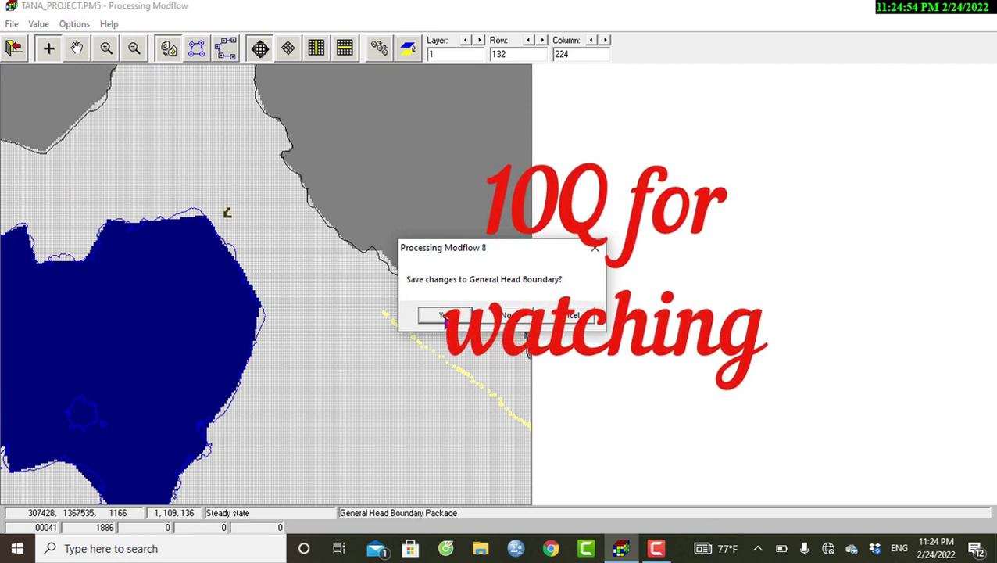
{"action": "left_click", "coordinate": [446, 316]}
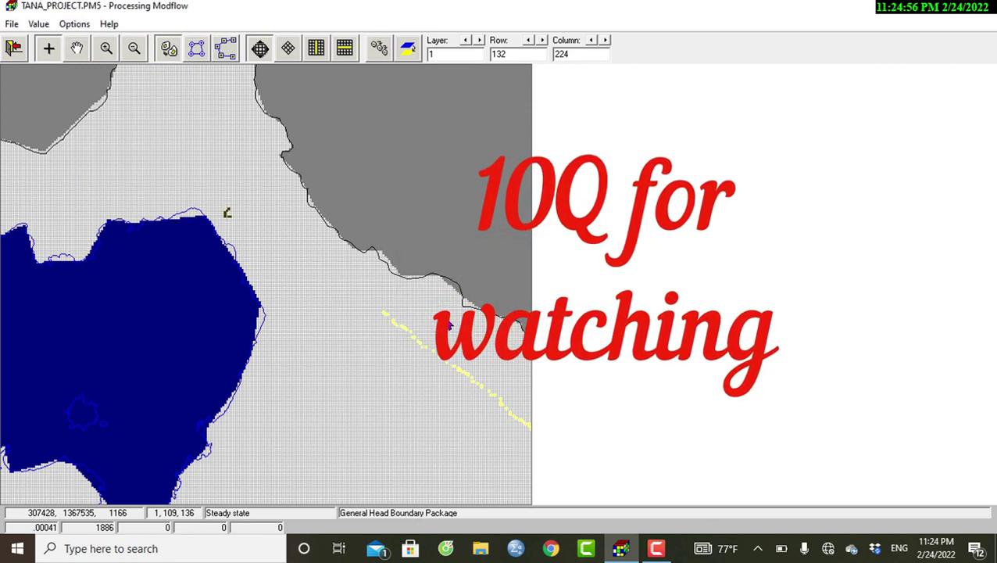